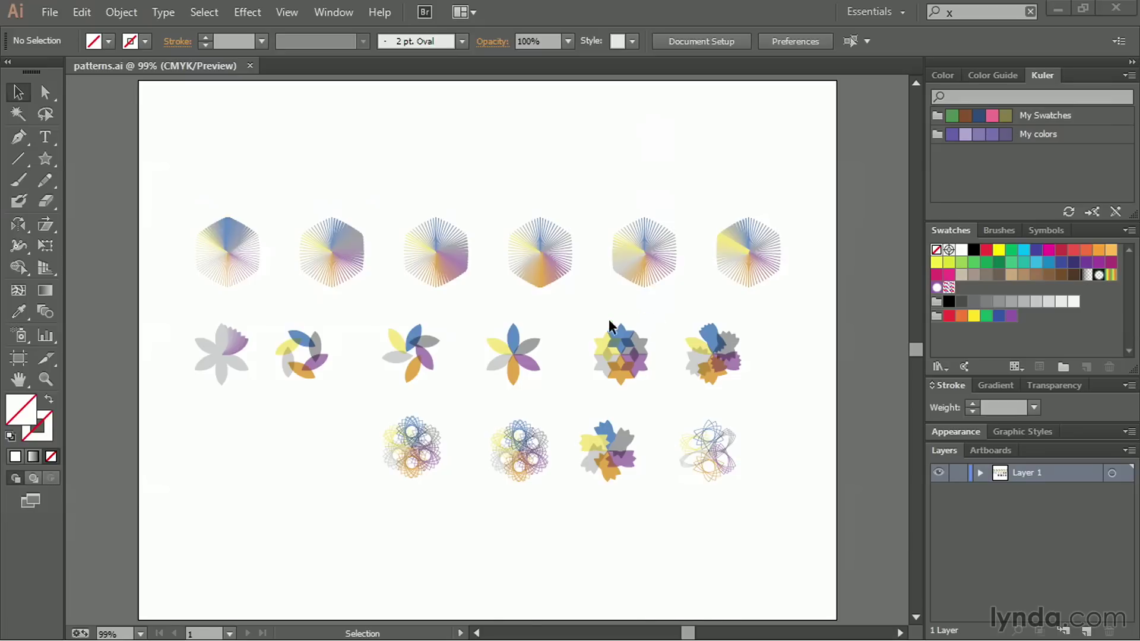
Marquee-select the star-shaped flower group in the second row of pattern samples.
left_click_drag(661, 322, 586, 391)
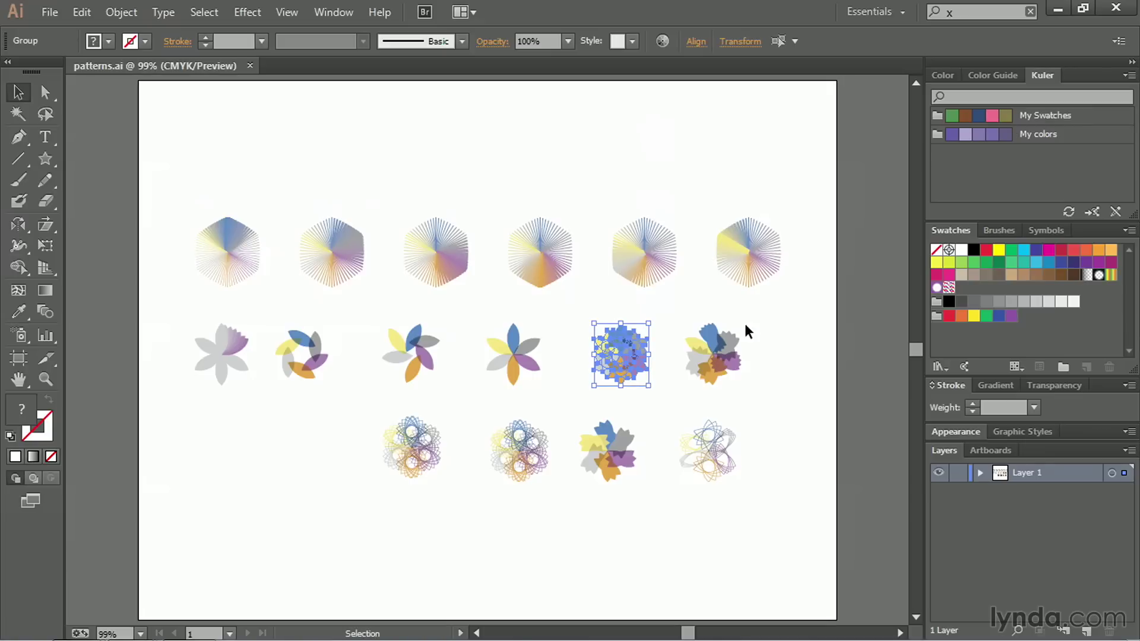
Copy the star flower group and zoom out to make room beside the artboard.
key("a")
key("ctrl+minus")
key("ctrl+minus")
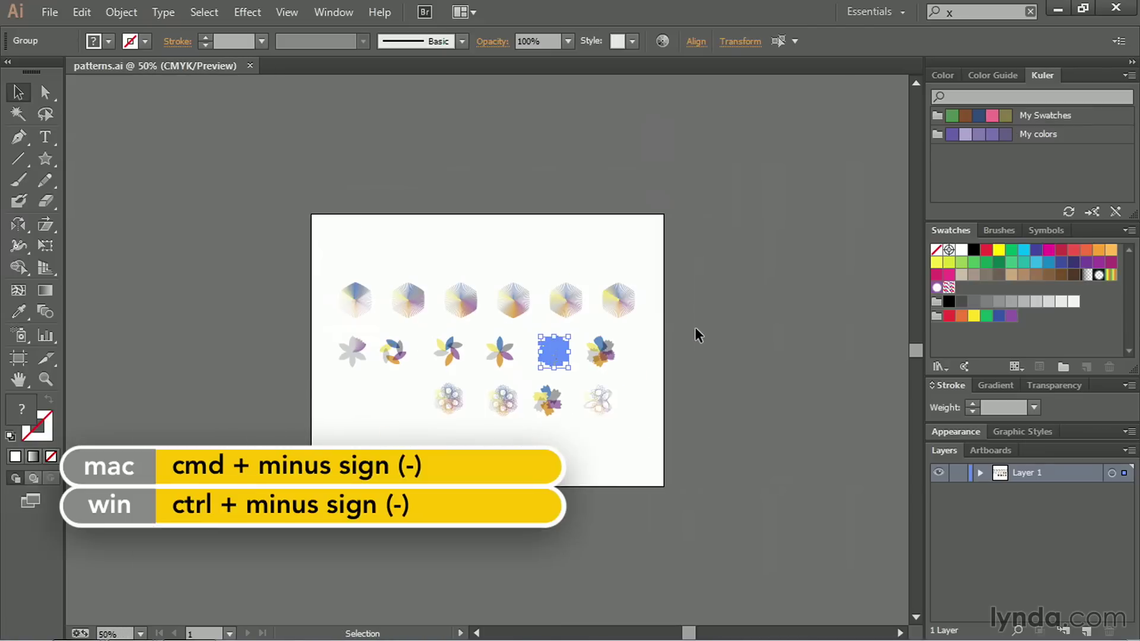
key("space")
left_click_drag(692, 331, 491, 334)
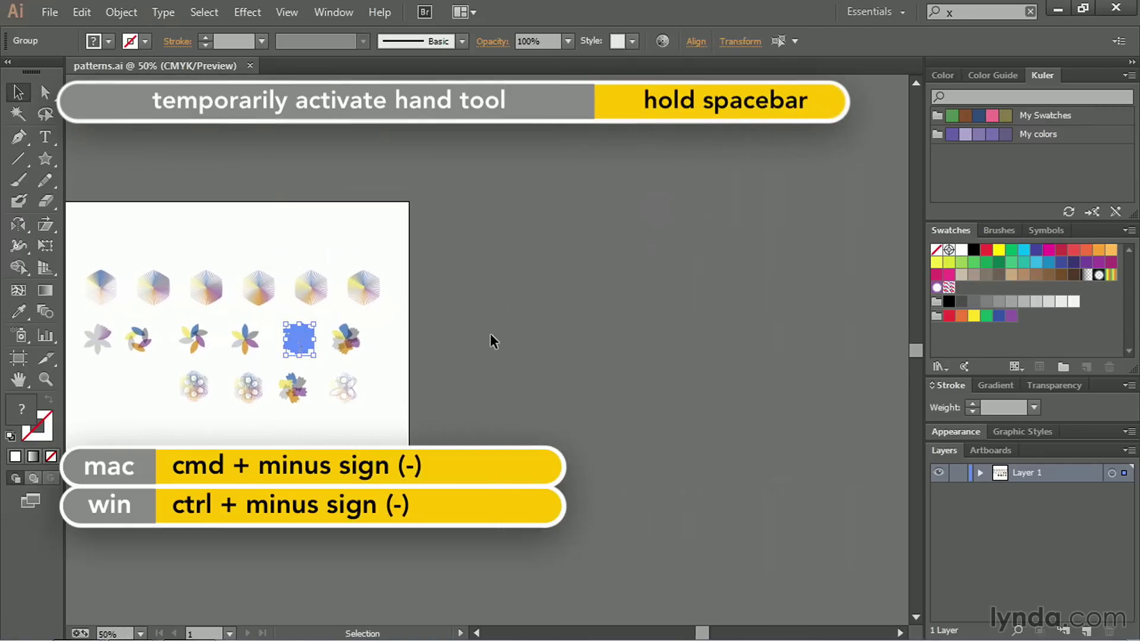
Draw Artboard 2 (818 × 612 pt) to the right of the original artboard.
left_click(18, 358)
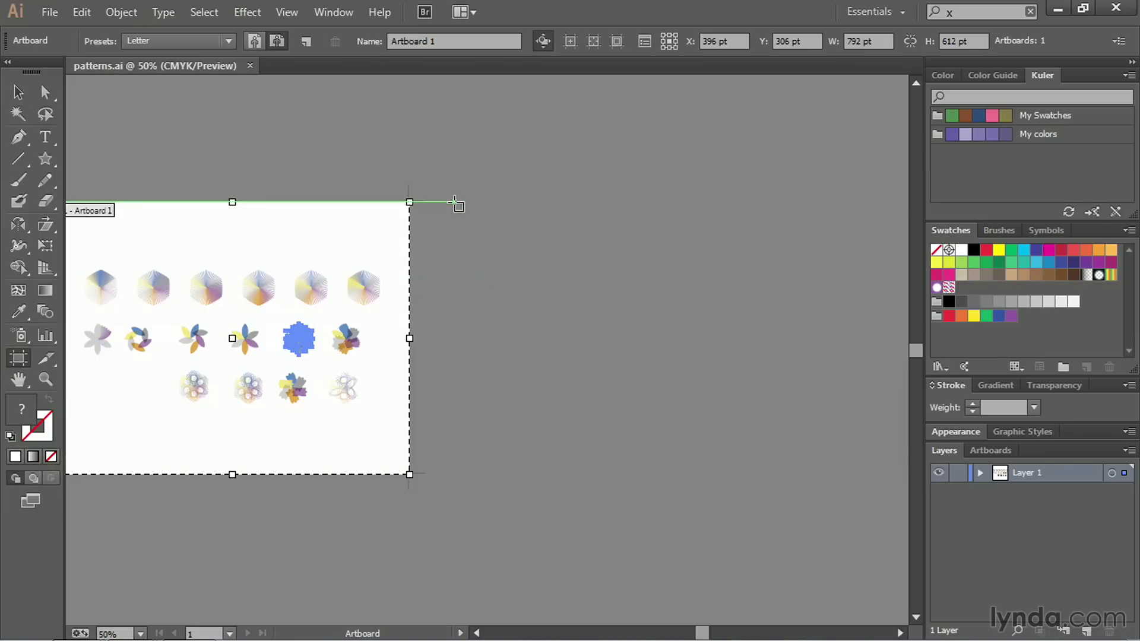
left_click_drag(455, 201, 821, 477)
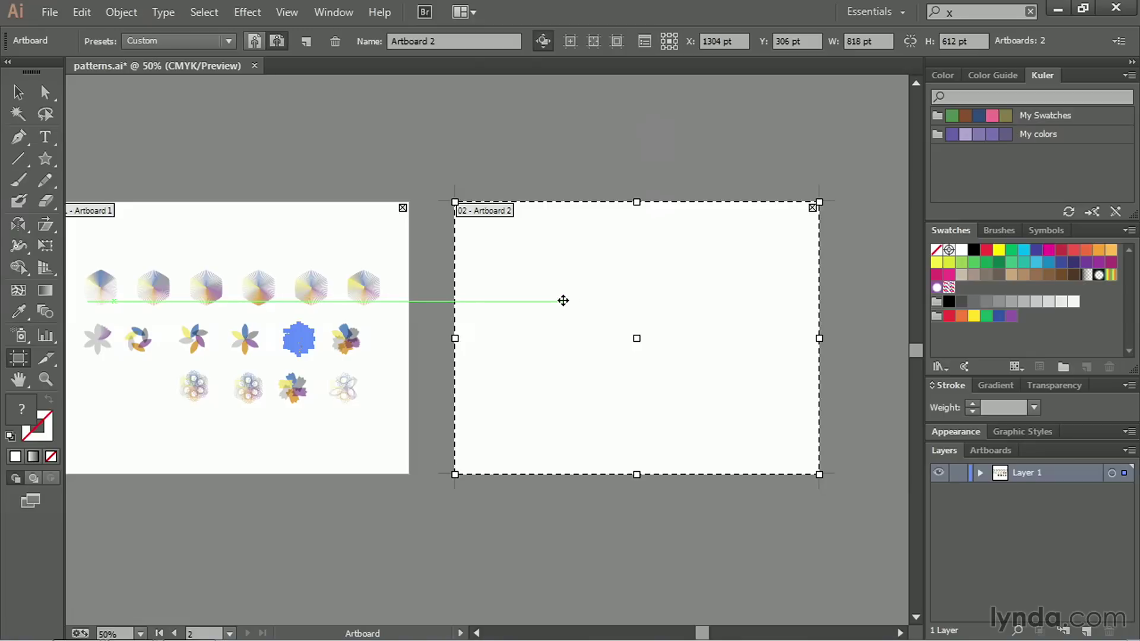
left_click(18, 93)
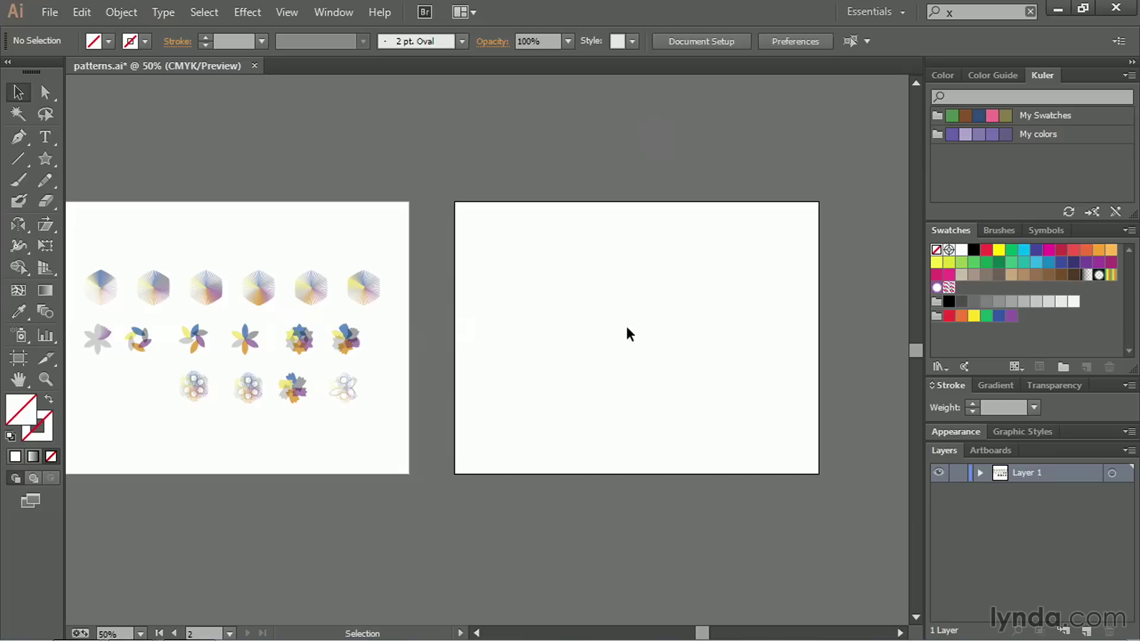
Paste the star flower onto Artboard 2, move it to the middle, and enlarge it.
key("ctrl+v")
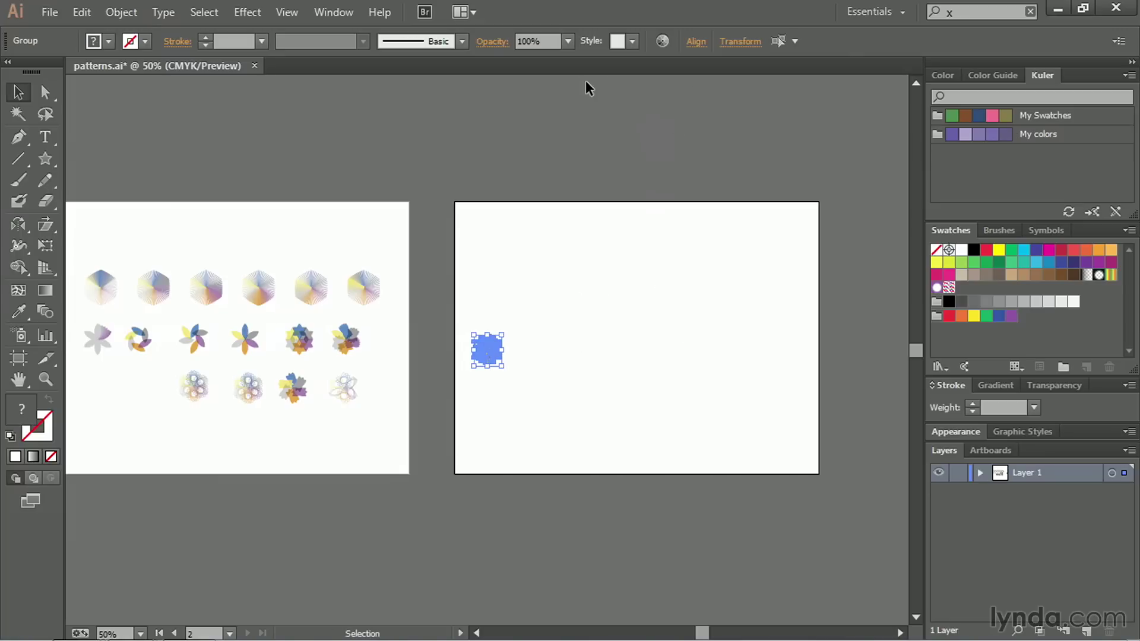
left_click_drag(502, 356, 651, 350)
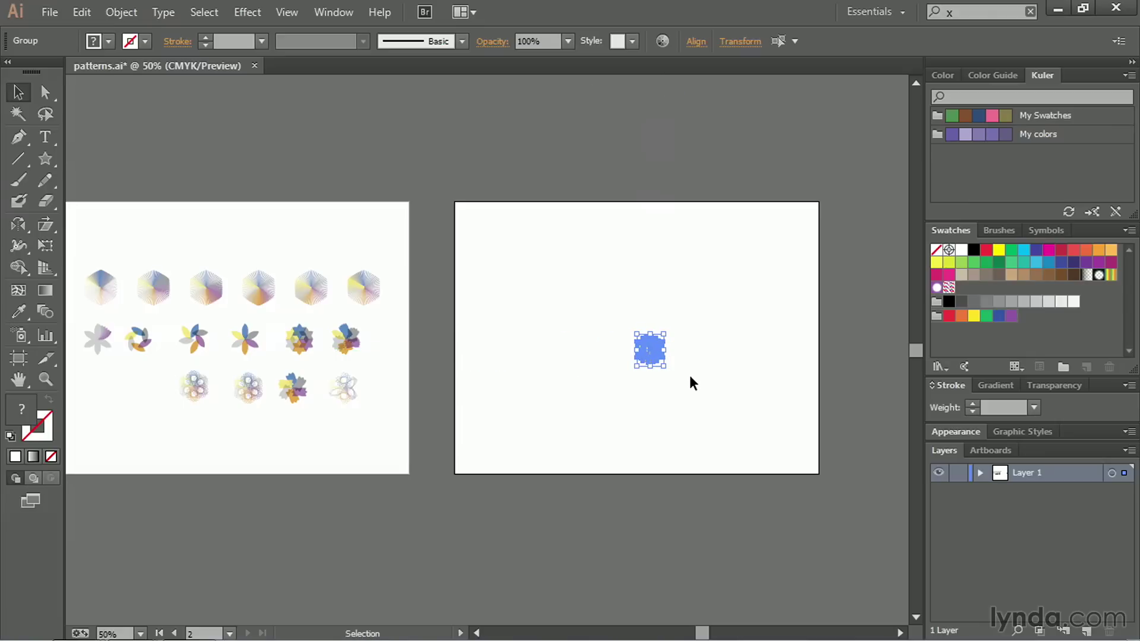
key("ctrl+plus")
key("ctrl+plus")
key("ctrl+plus")
left_click_drag(788, 330, 337, 289)
key("ctrl+minus")
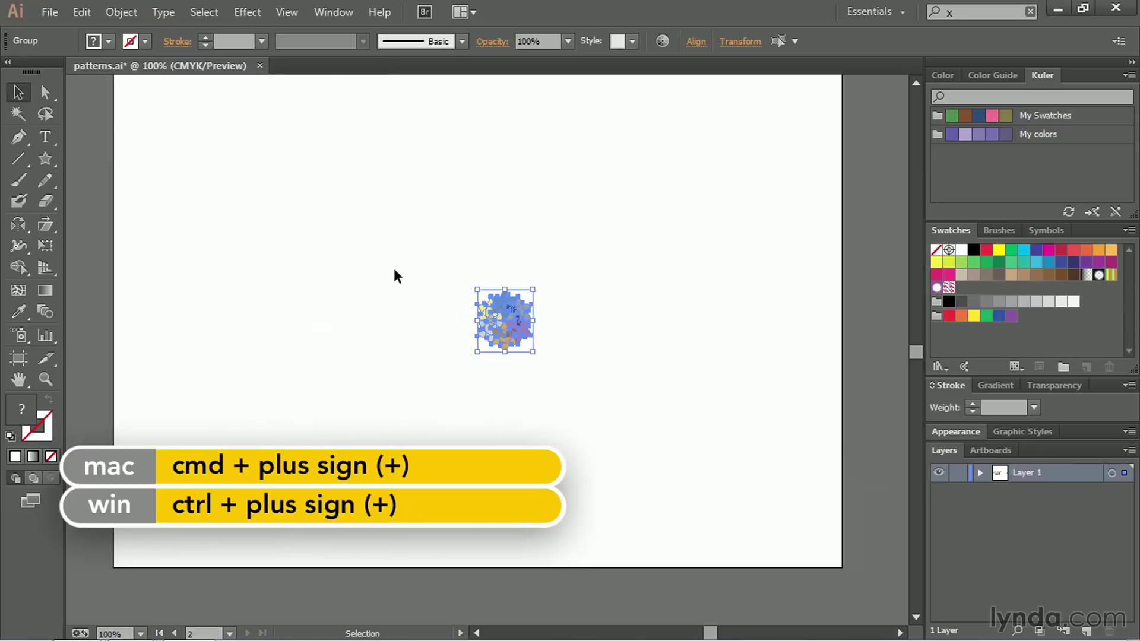
left_click_drag(486, 339, 494, 248)
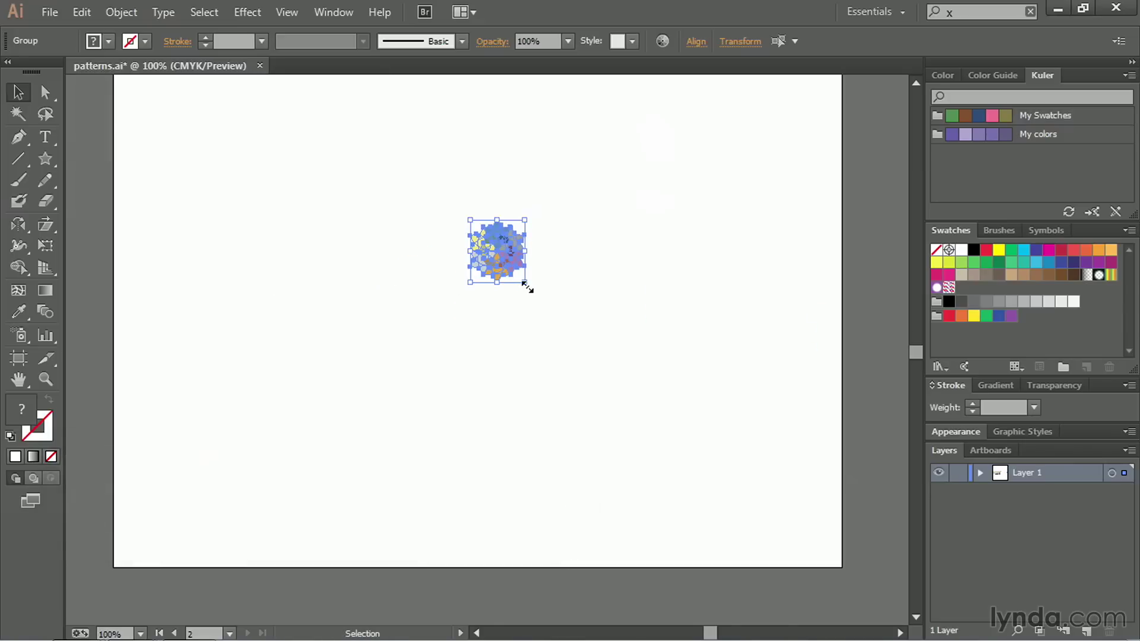
left_click_drag(527, 287, 551, 321)
left_click(595, 374)
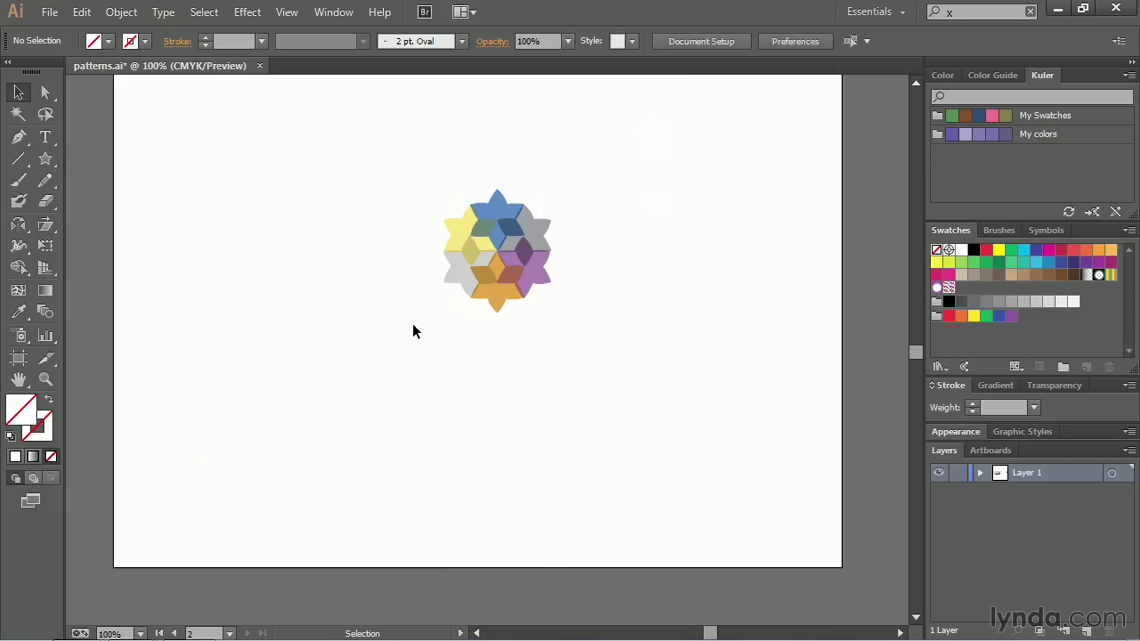
Pan the view back to the first artboard's pattern samples.
key("ctrl+1")
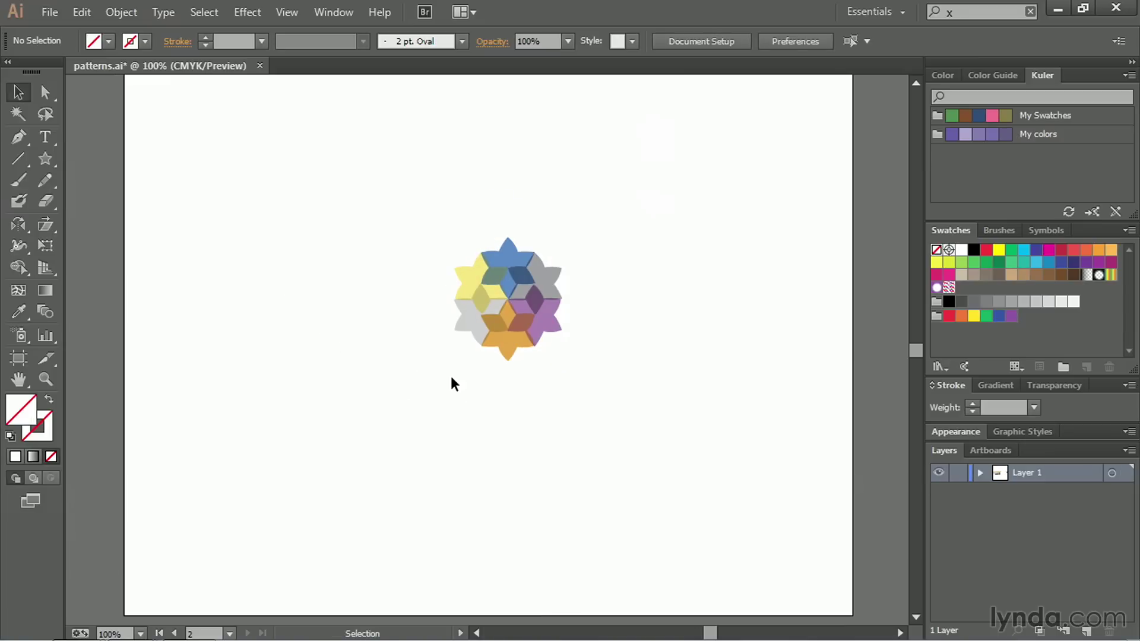
key("space")
left_click_drag(201, 254, 527, 287)
Copy the second petal flower from Artboard 1 and paste it onto Artboard 2.
mouse_move(279, 335)
left_mouse_down()
mouse_move(428, 315)
mouse_move(367, 327)
left_mouse_up()
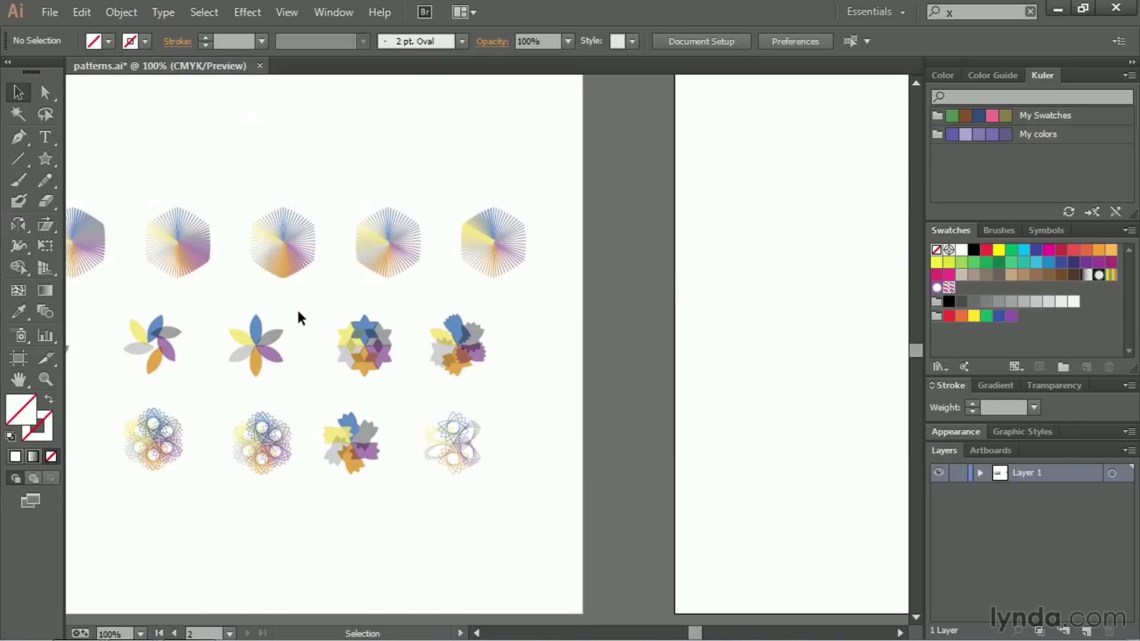
left_click_drag(298, 310, 212, 382)
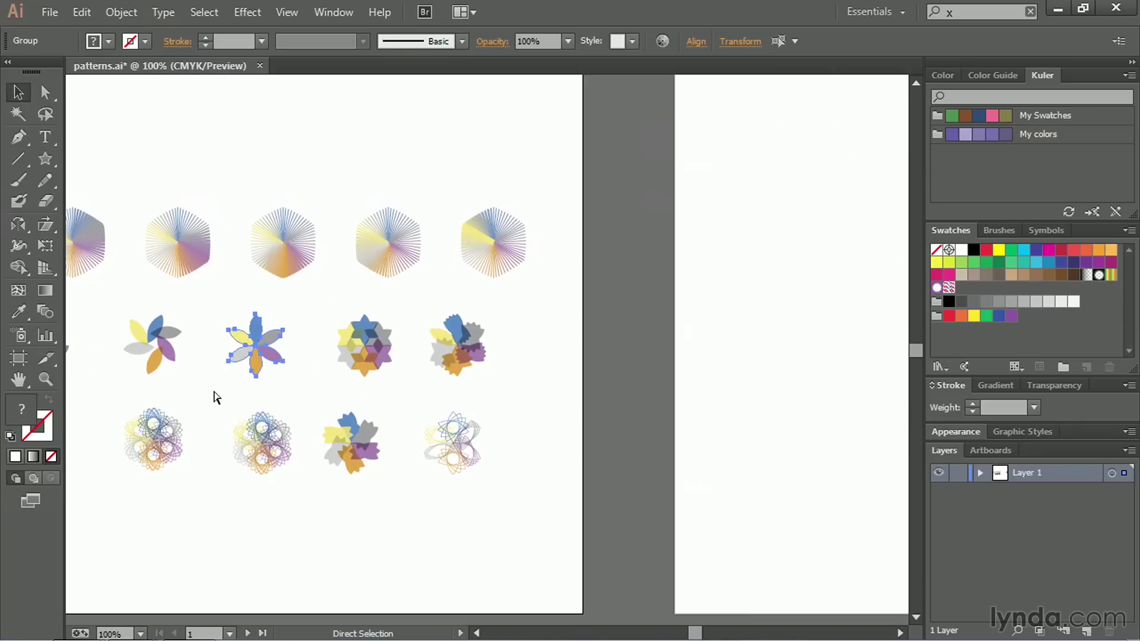
key("v")
key("space")
left_click_drag(611, 332, 221, 308)
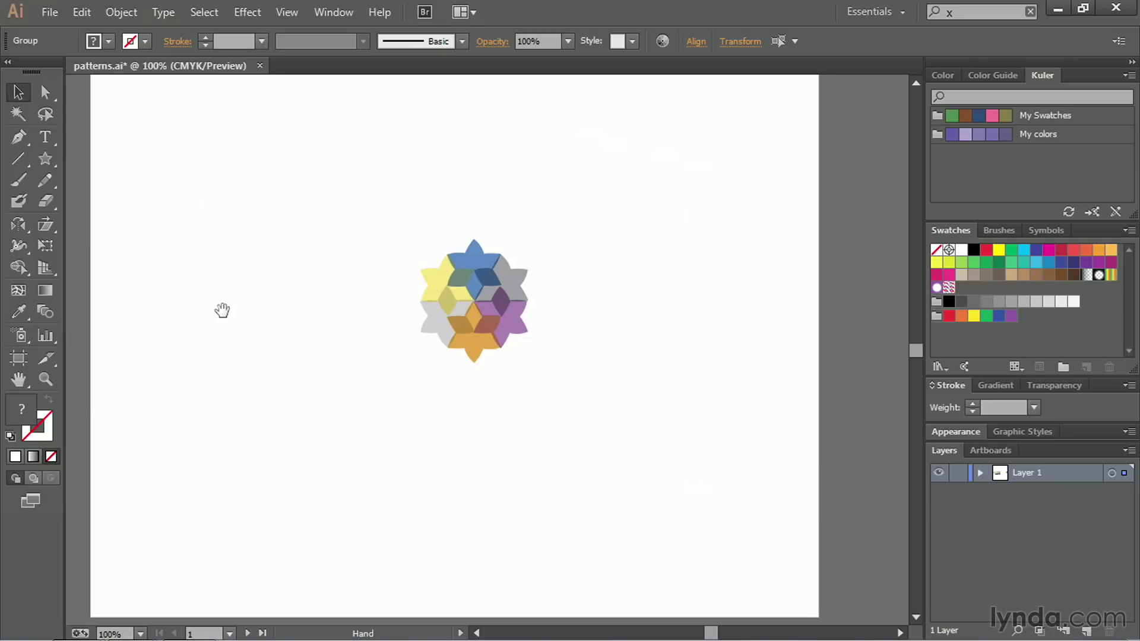
left_click(359, 315)
key("ctrl+v")
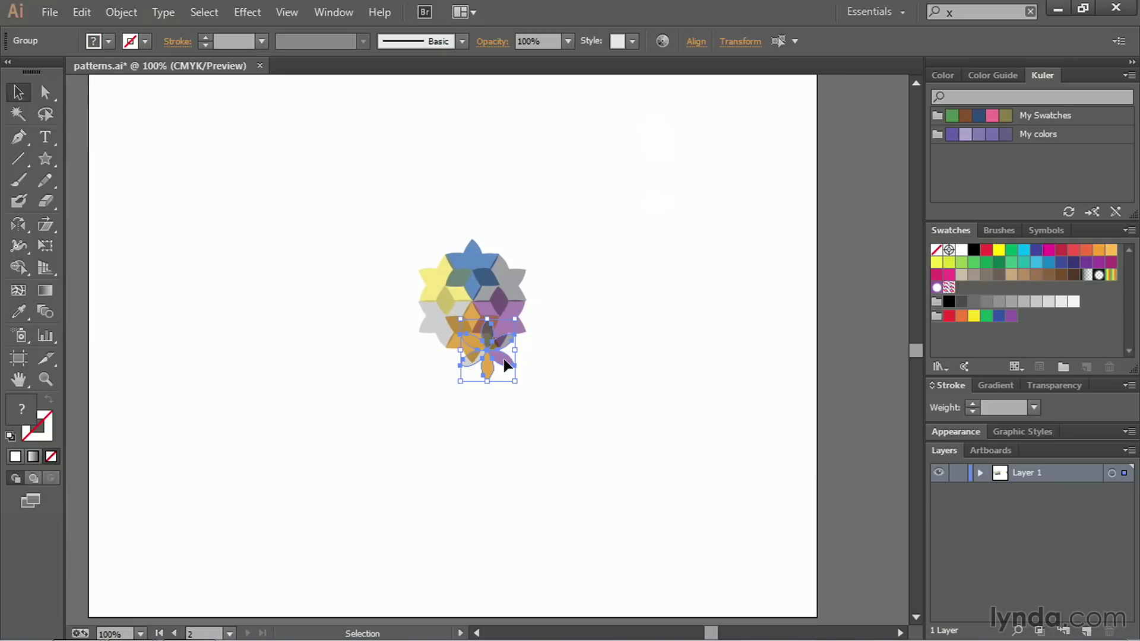
Place the petal flower at the star's top-left, then duplicate it right, down and left.
left_click_drag(504, 358, 514, 229)
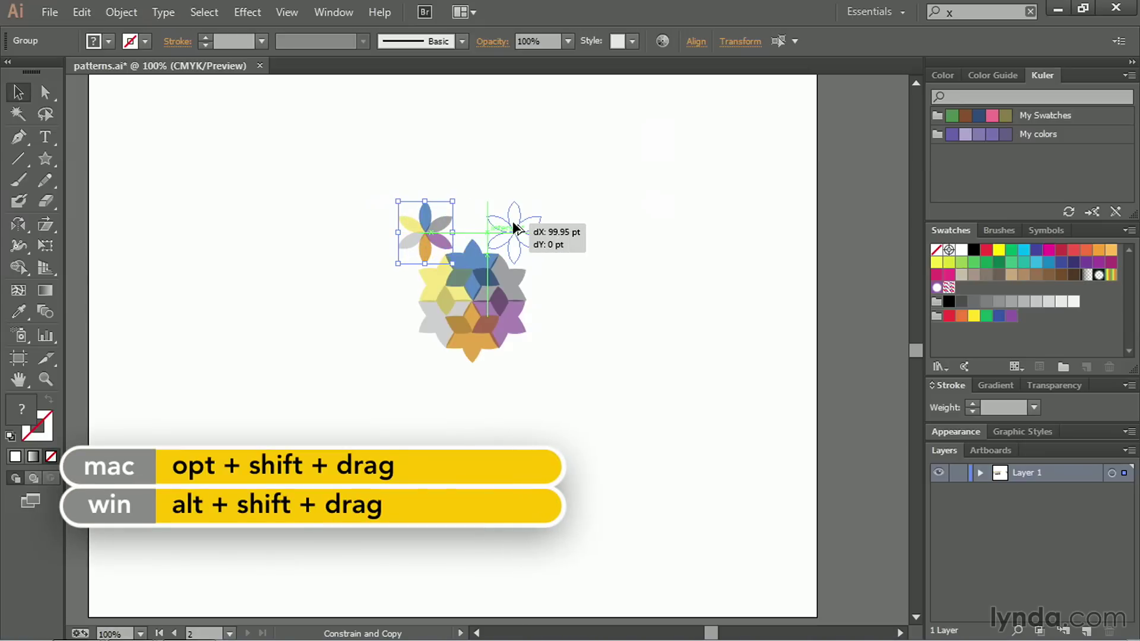
left_click_drag(513, 227, 513, 228)
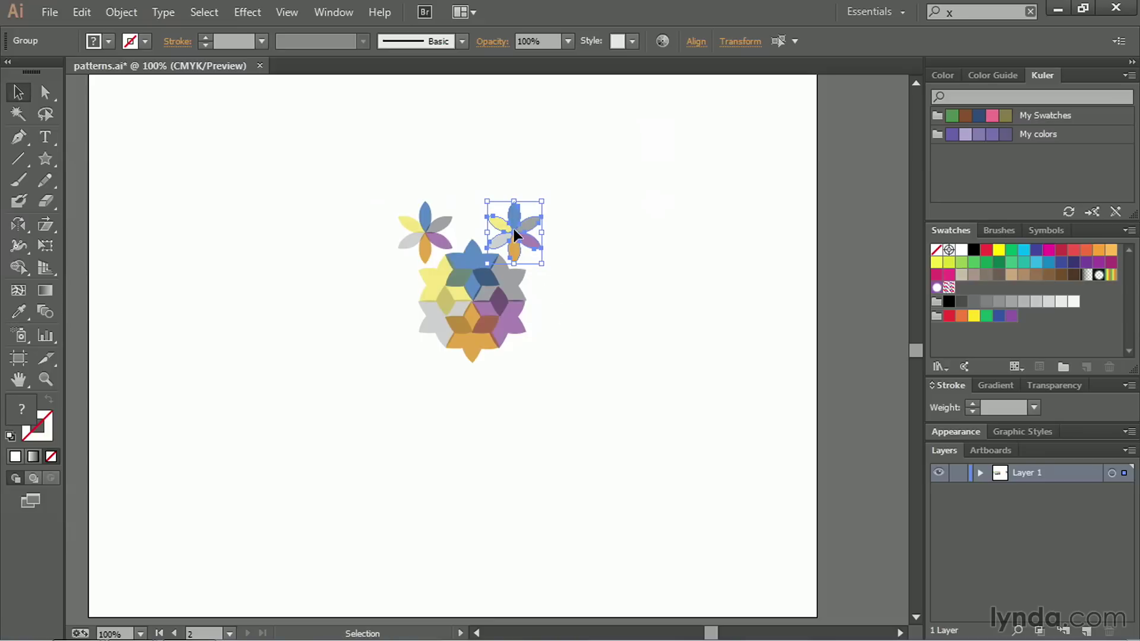
left_click_drag(515, 235, 528, 368)
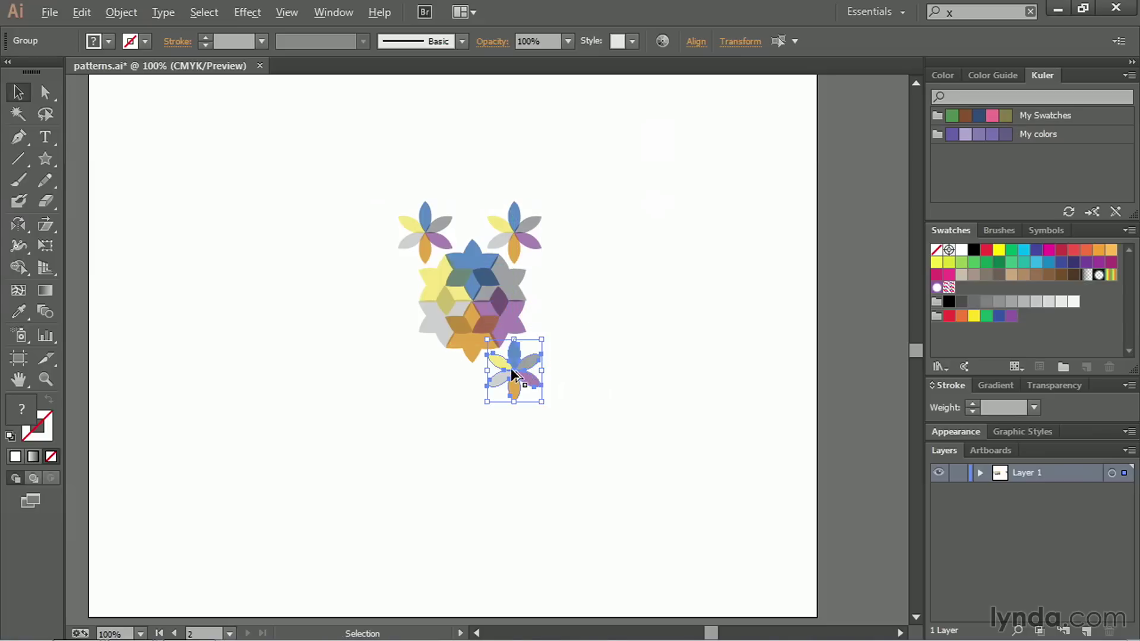
left_click_drag(511, 368, 425, 379)
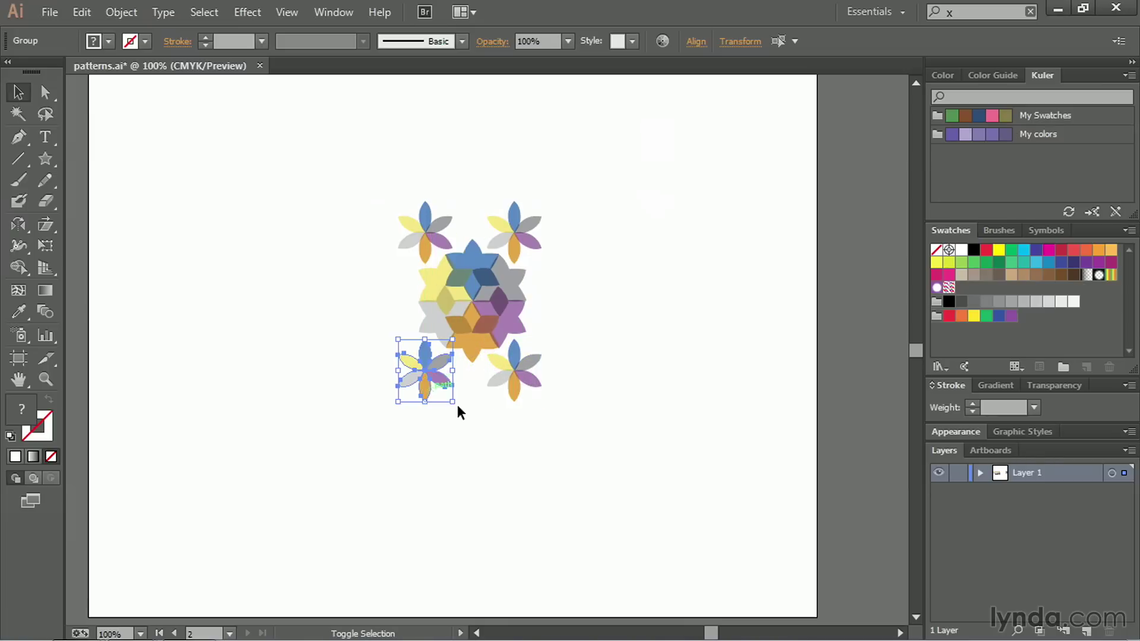
left_click(529, 473)
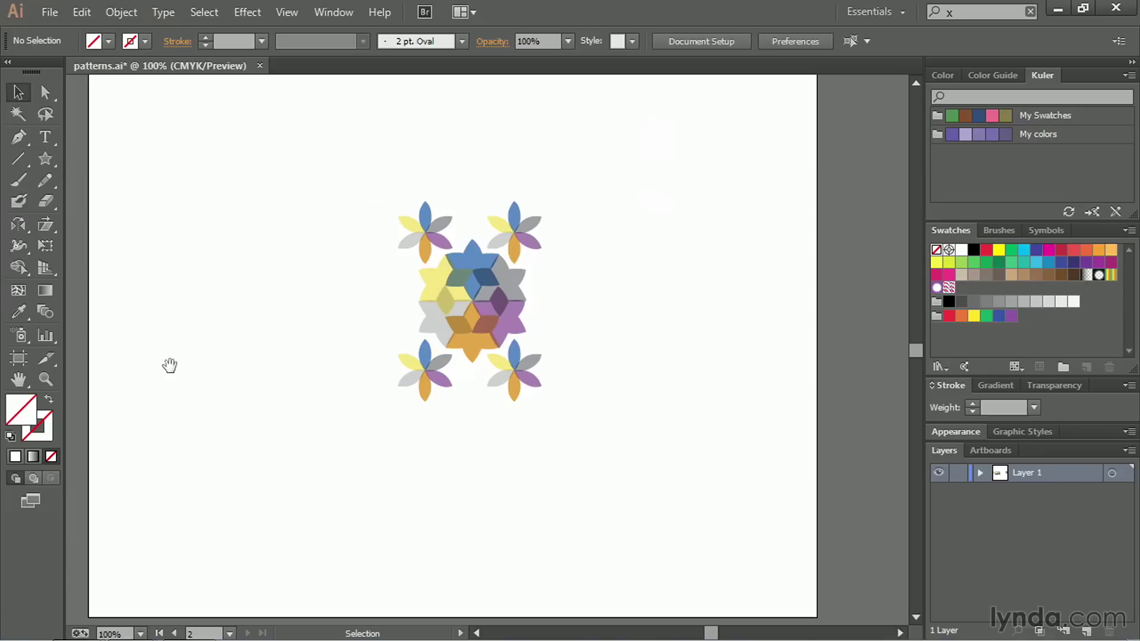
Copy the third hexagon radial blend onto the pattern and shrink it to about 36 × 42 pt.
left_click_drag(170, 365, 537, 372)
left_click_drag(349, 348, 524, 350)
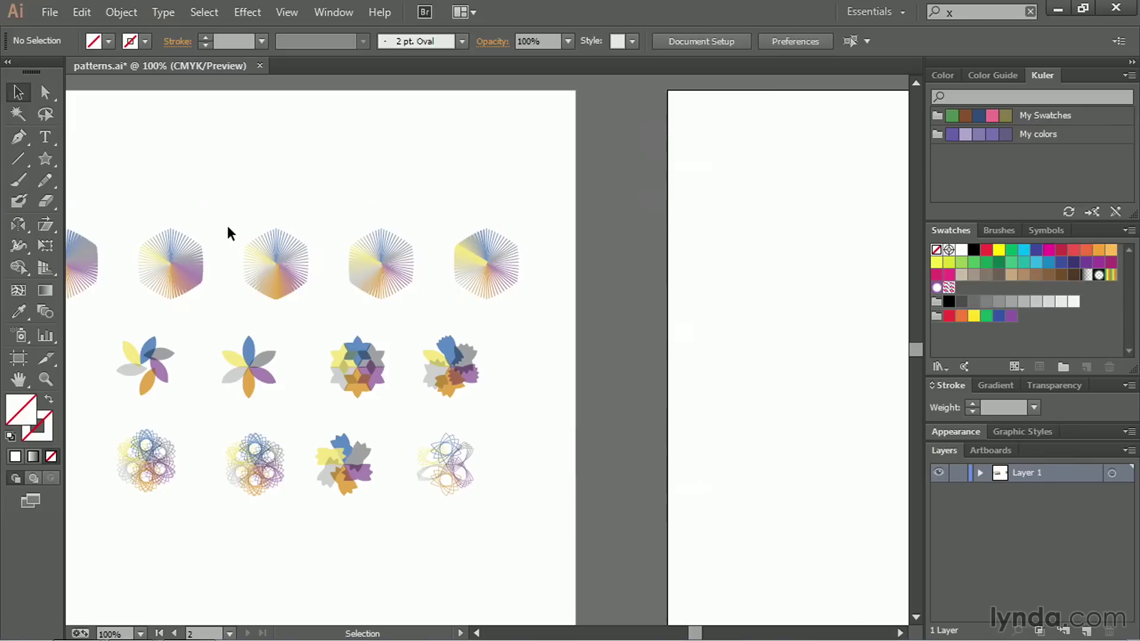
left_click_drag(226, 223, 316, 302)
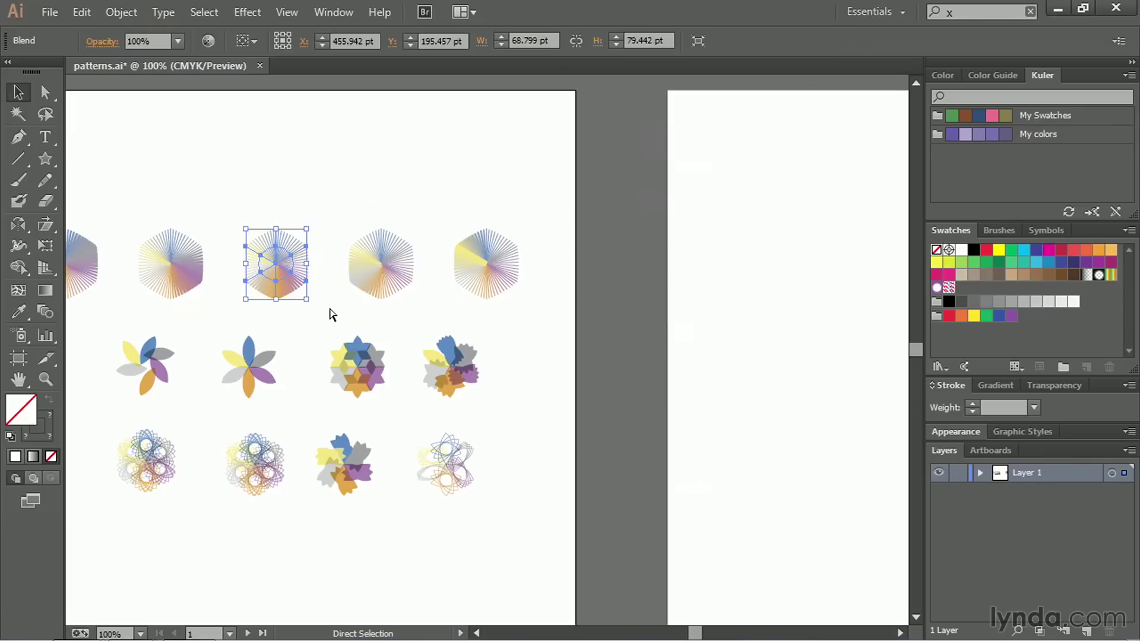
left_click(743, 297)
key("ctrl+0")
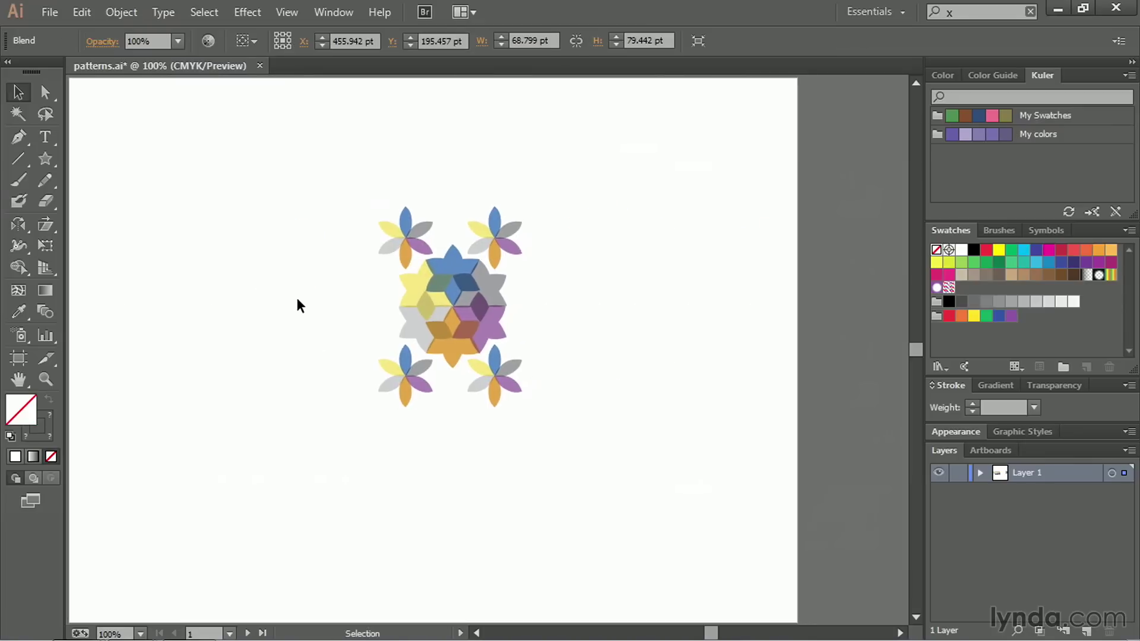
key("ctrl+v")
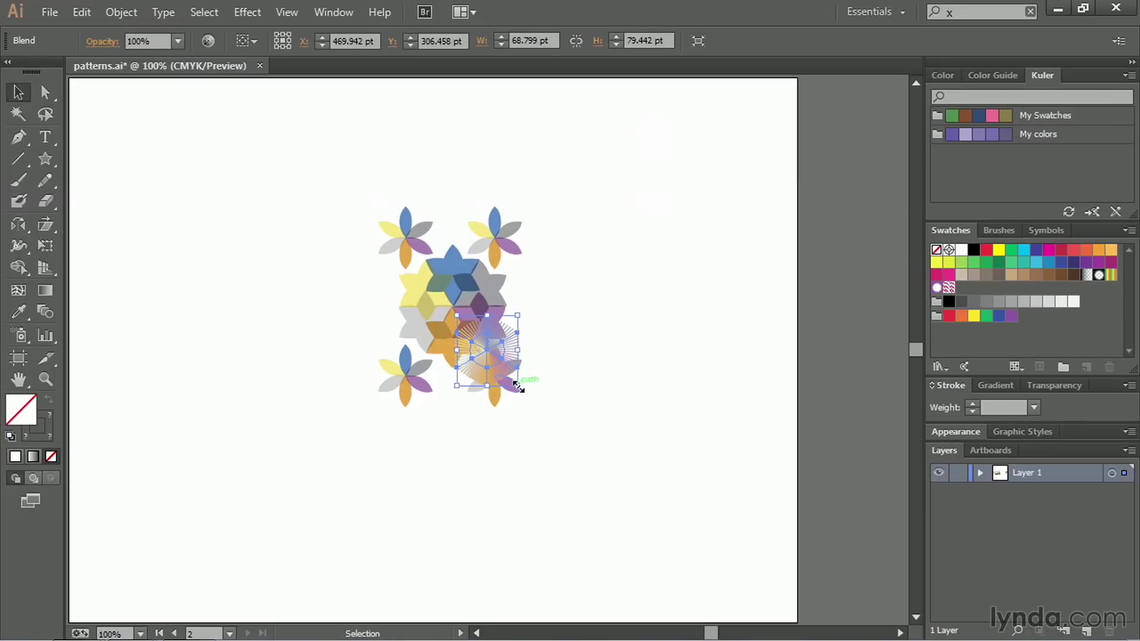
left_click_drag(515, 387, 530, 317)
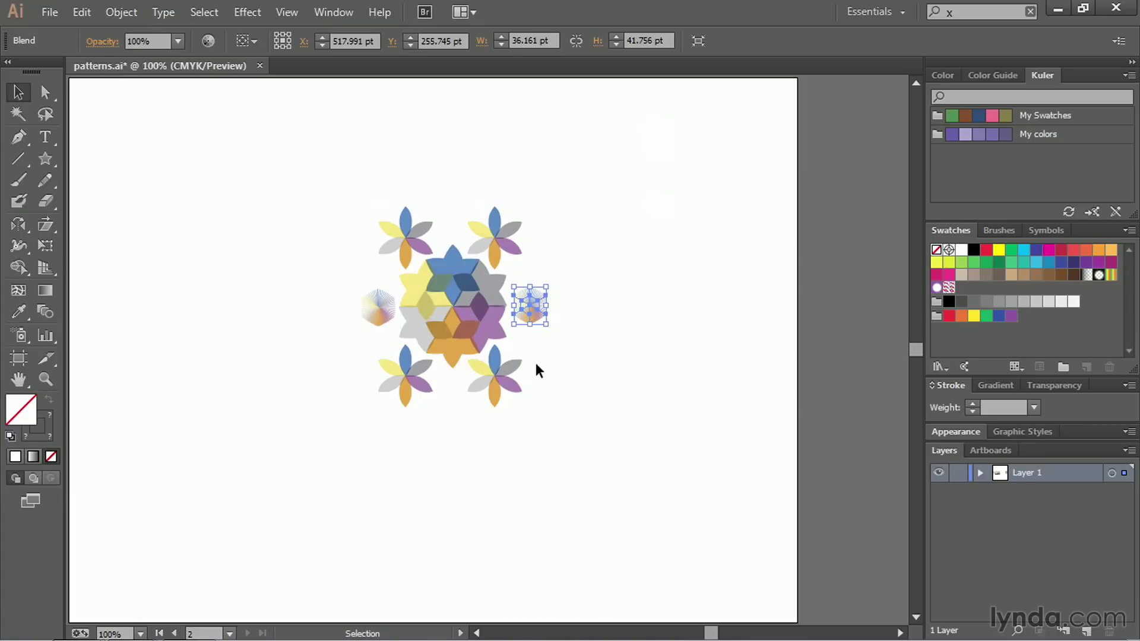
Select the right-hand radial blend copy beside the star.
left_click(552, 349)
left_click(533, 314)
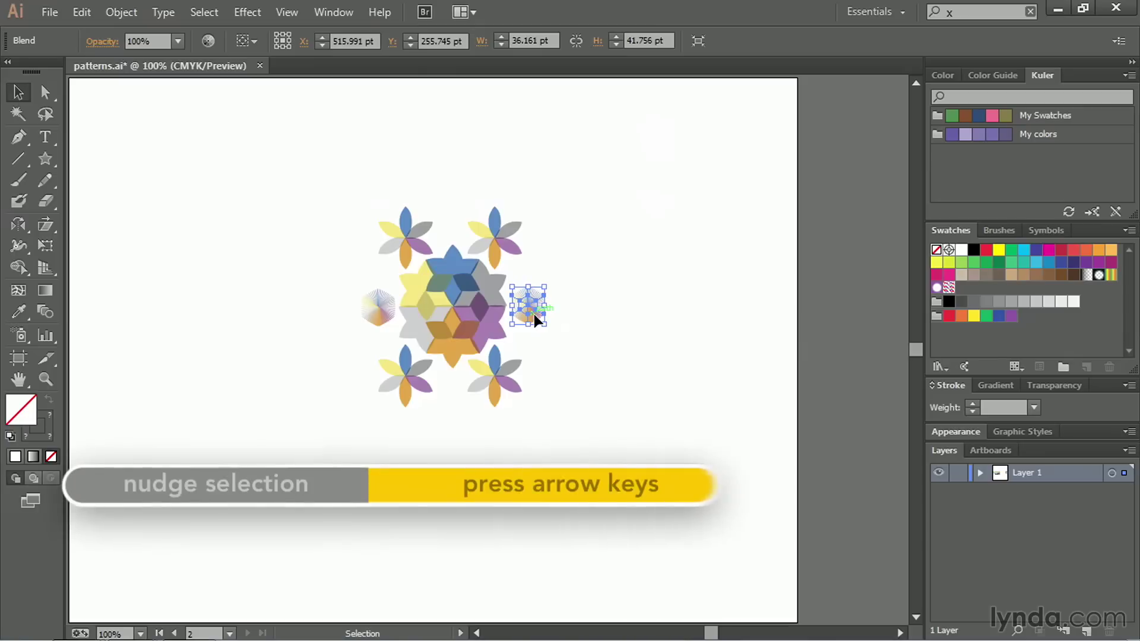
left_click(574, 369)
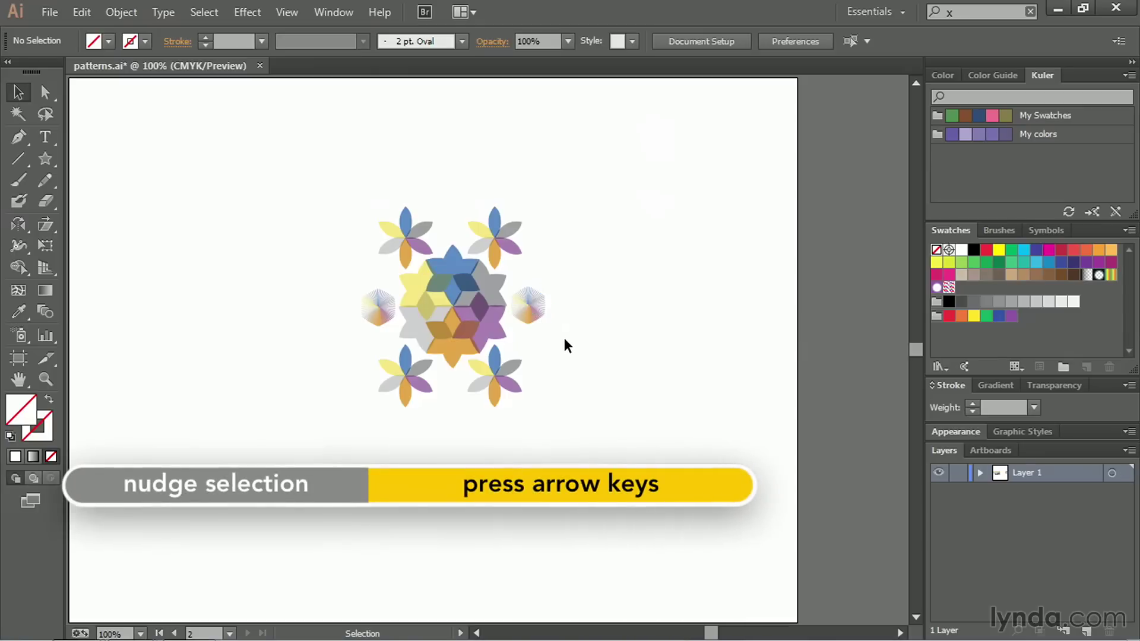
left_click(539, 302)
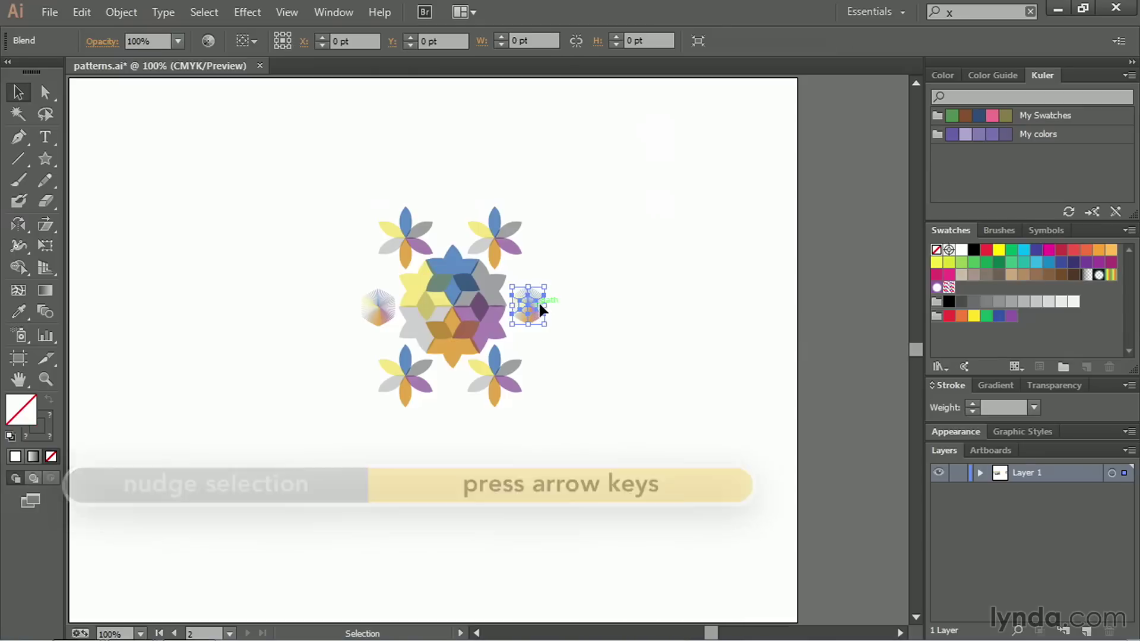
Expand both side radial blends into ordinary artwork with Object > Expand.
left_click(373, 304, "shift")
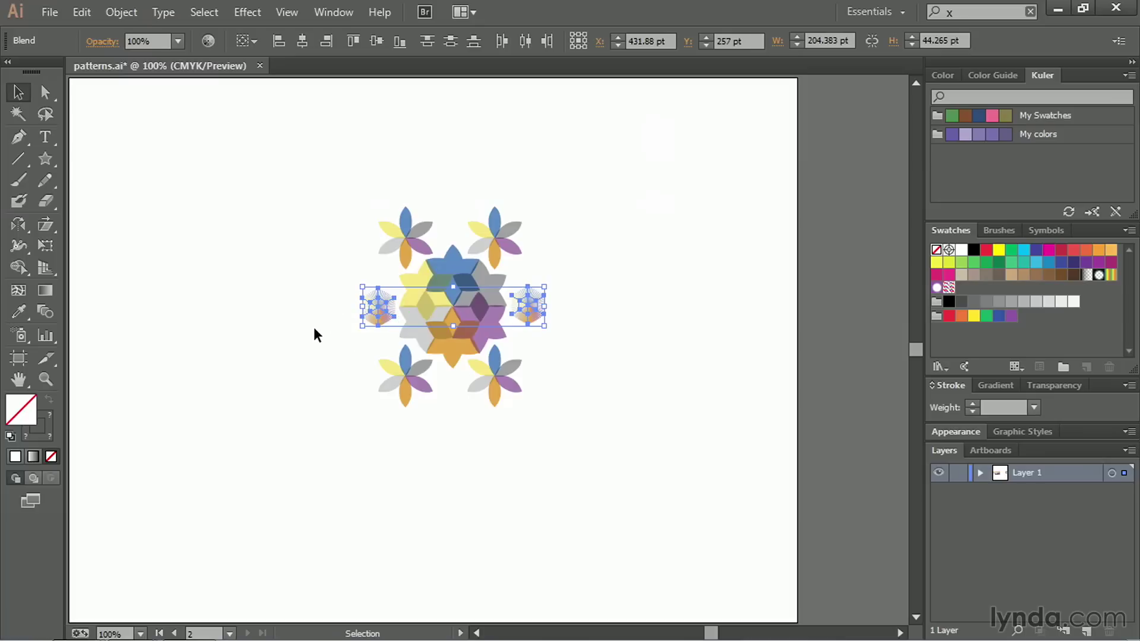
left_click(124, 12)
left_click(191, 205)
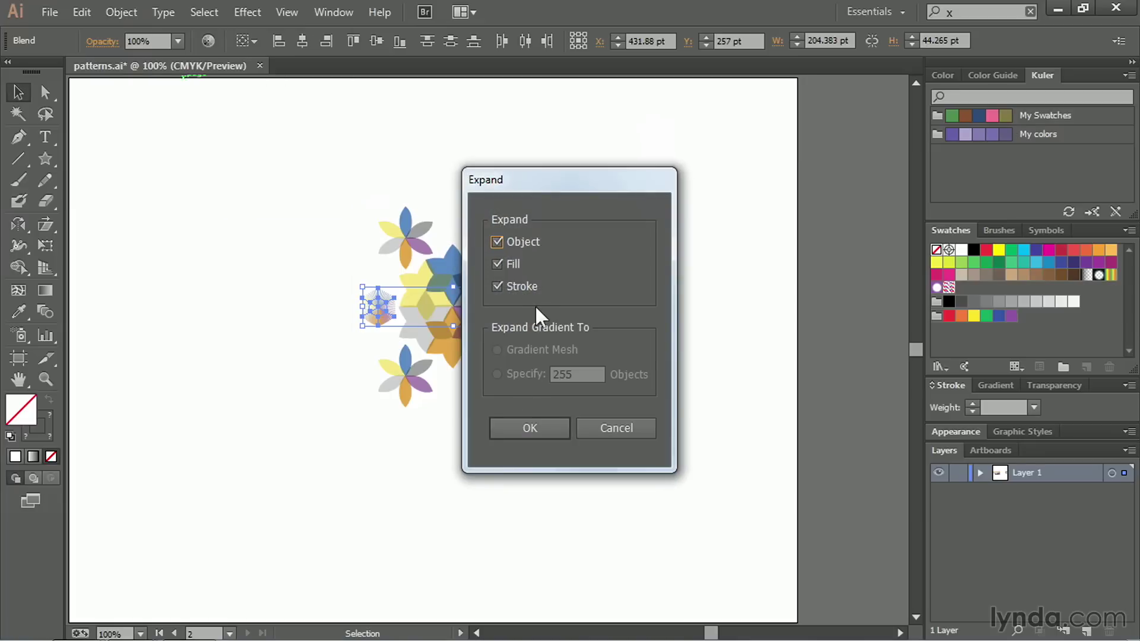
left_click(544, 428)
left_click(551, 327)
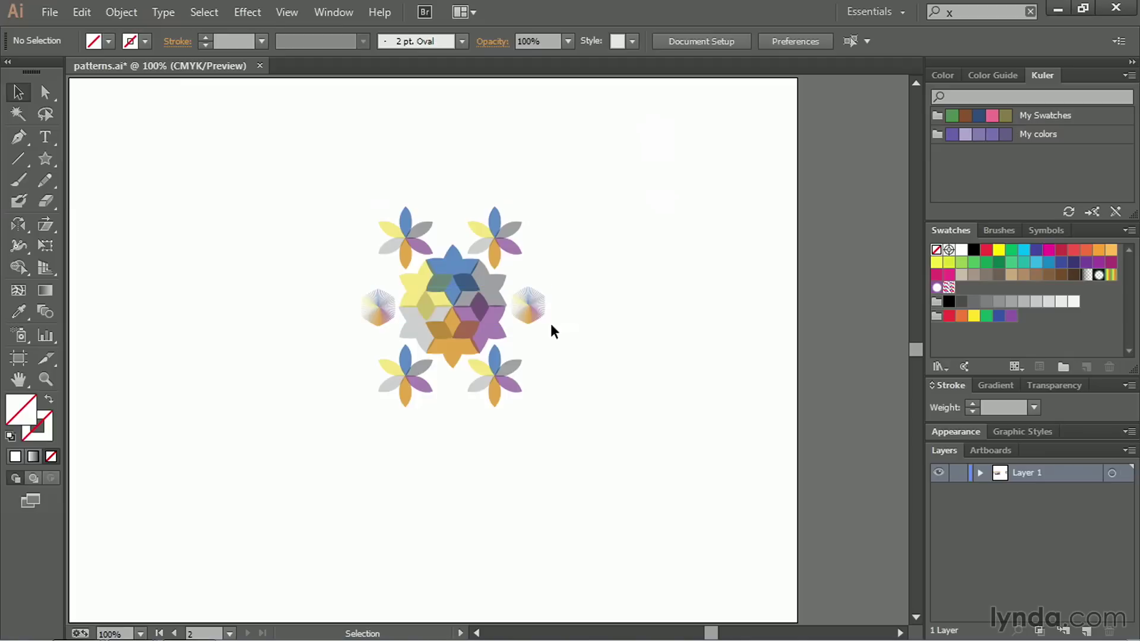
Place a copy of the expanded radial object on the left of the star.
left_click(530, 306)
left_click_drag(374, 307, 375, 306)
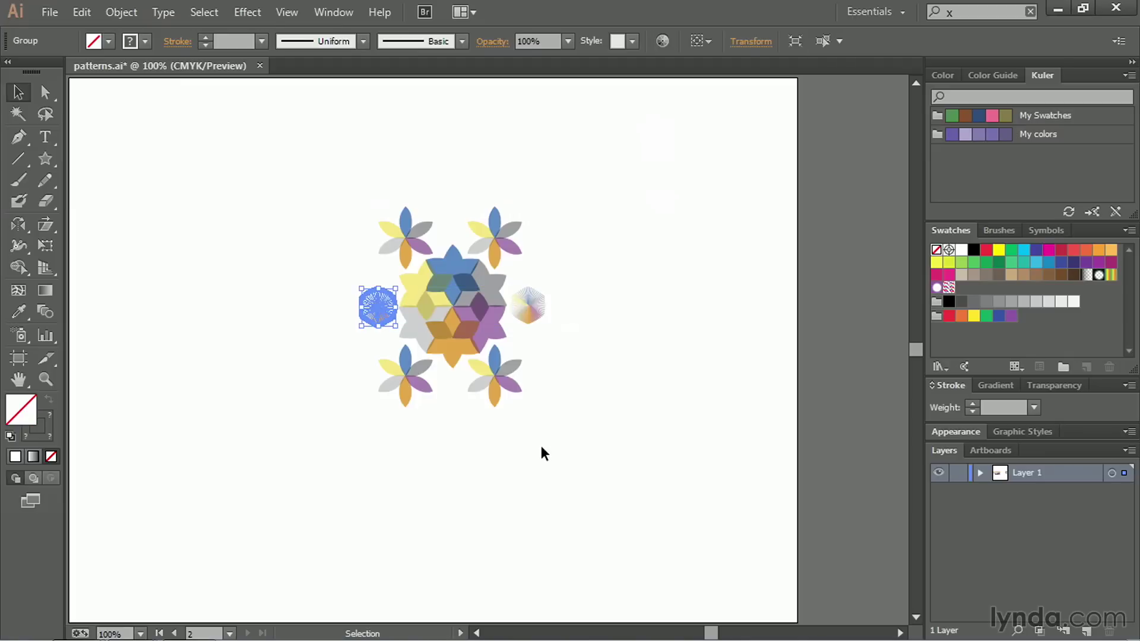
left_click(541, 448)
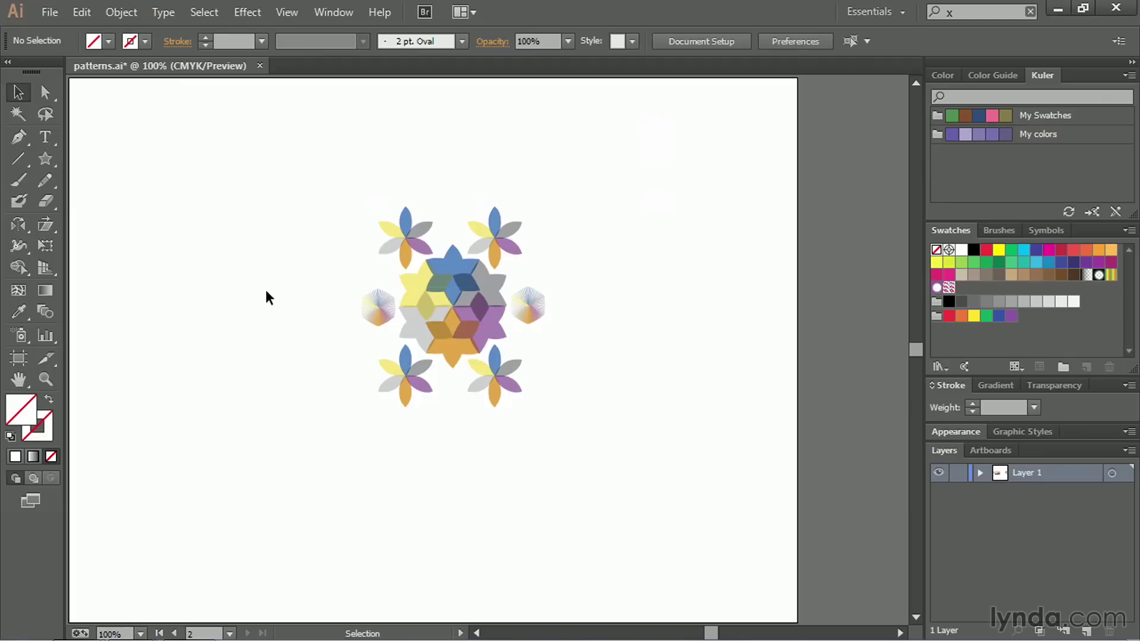
Take a copy of the small flower group and shrink it to a tiny rosette.
left_click_drag(246, 256, 359, 297)
left_click_drag(95, 304, 443, 301)
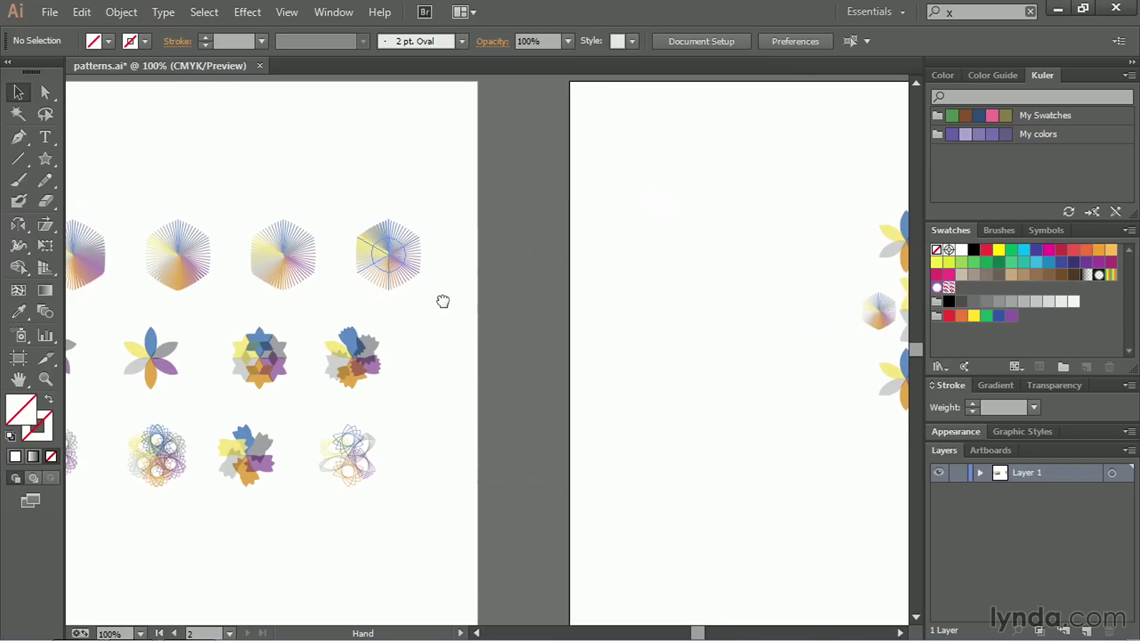
left_click_drag(305, 339, 520, 333)
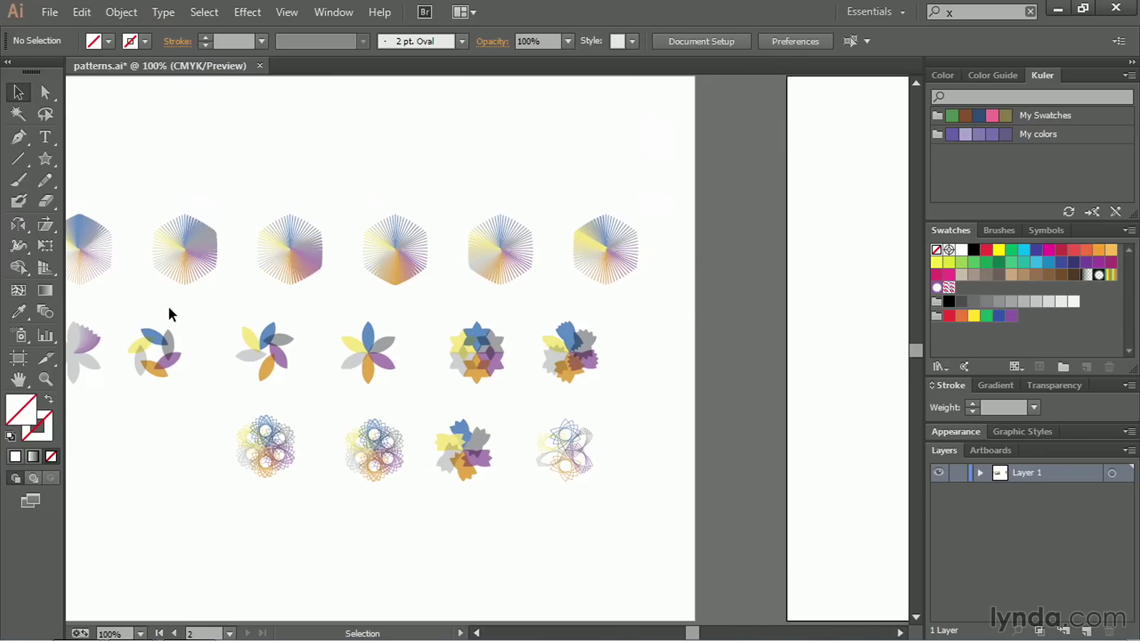
left_click_drag(169, 309, 128, 405)
left_click_drag(591, 300, 560, 312)
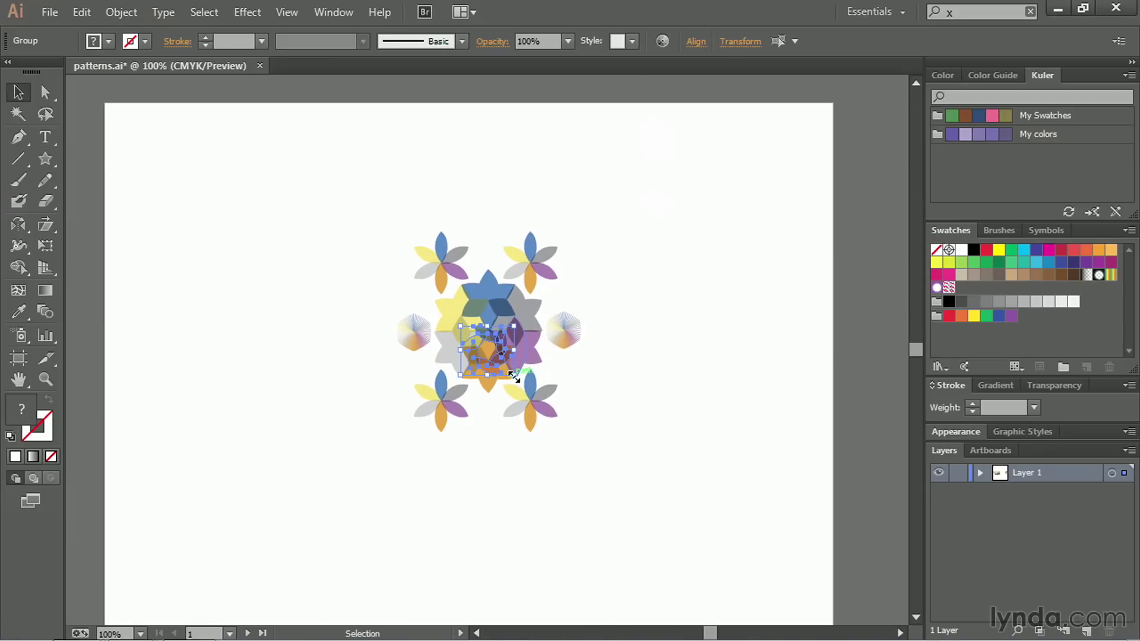
left_click_drag(514, 377, 498, 358)
Position tiny rosettes above and below each side hexagon, then select the whole arrangement.
key("shift+Left")
key("shift+Left")
key("shift+Left")
key("shift+Left")
key("shift+Left")
key("shift+Left")
key("shift+Left")
key("shift+Left")
key("shift+Left")
key("shift+Left")
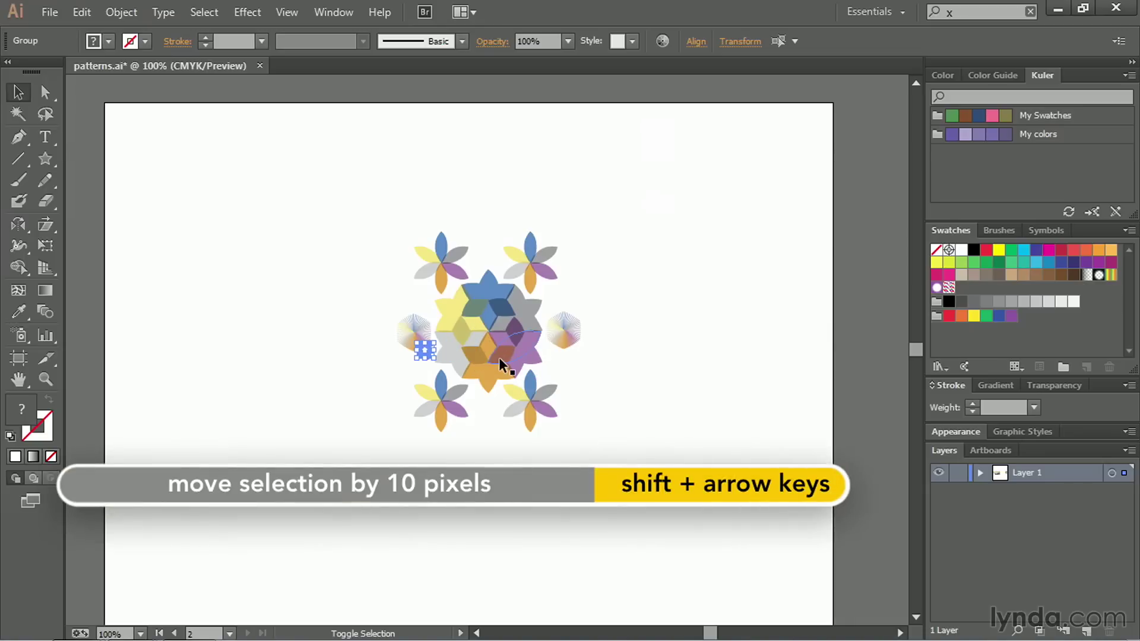
key("shift+Left")
key("shift+Down")
key("shift+Down")
key("shift+Down")
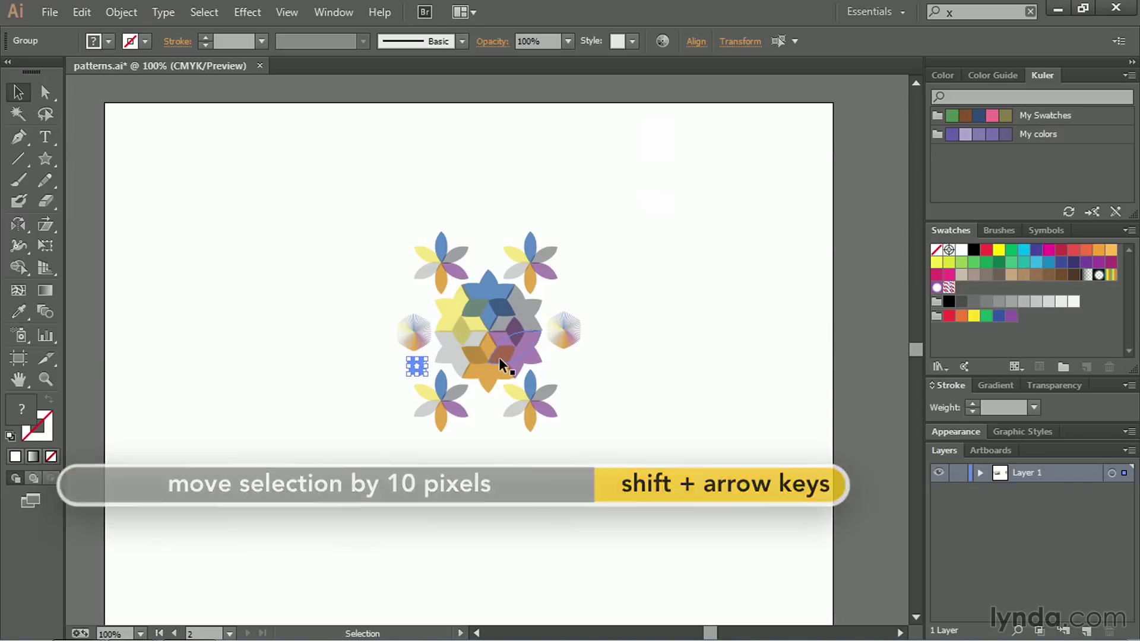
left_click_drag(420, 365, 559, 369)
left_click(587, 371)
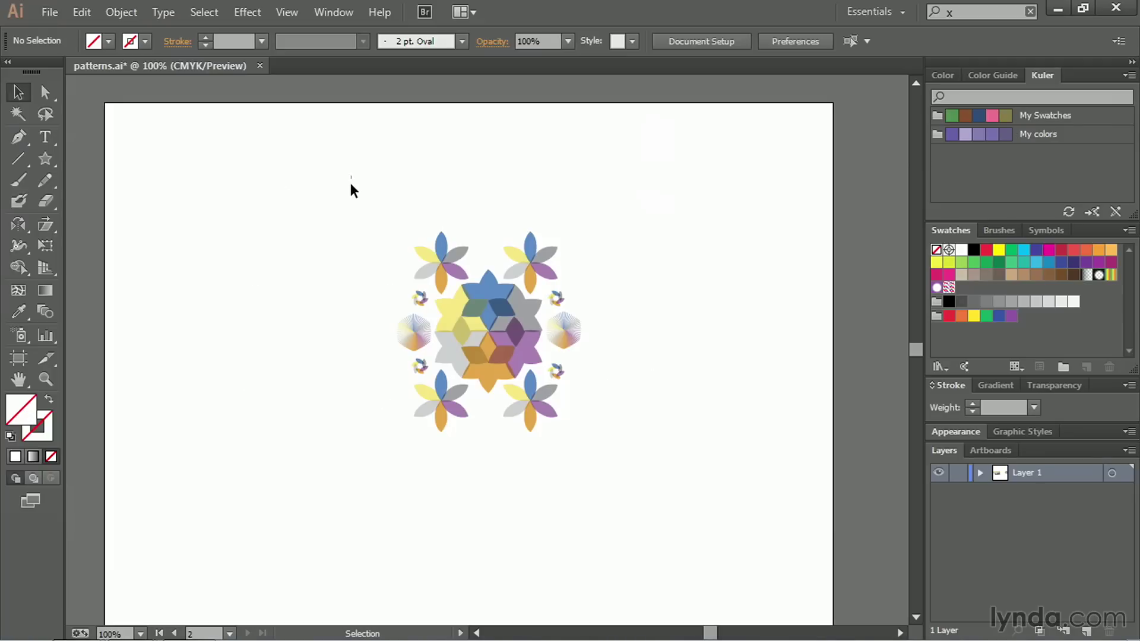
left_click_drag(350, 183, 619, 489)
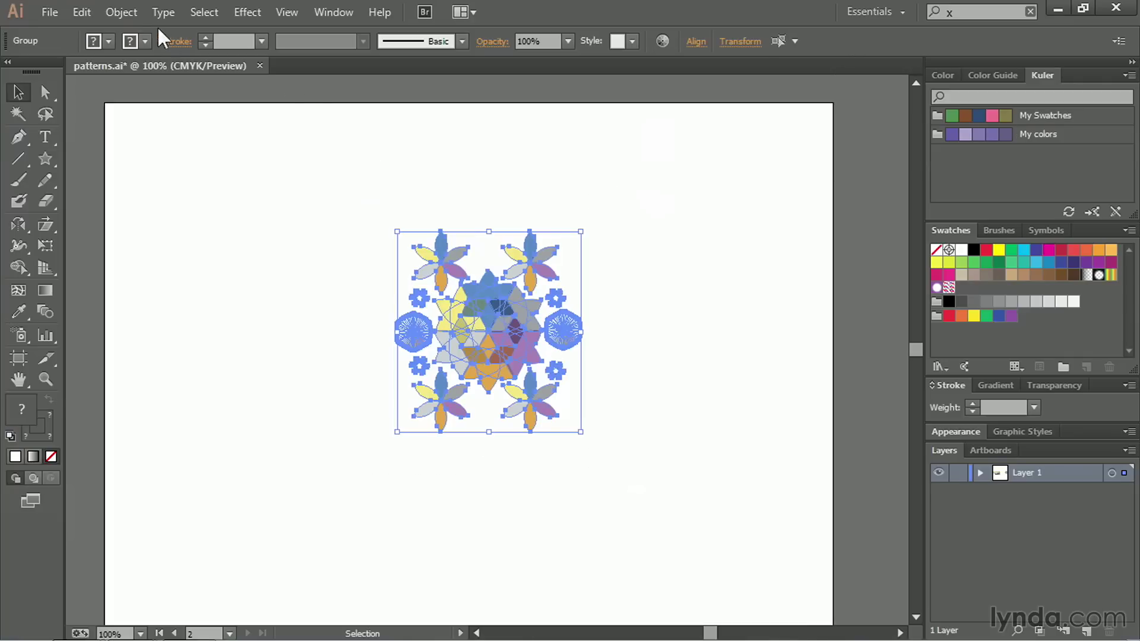
Make a new pattern from the selected arrangement with Object > Pattern > Make.
left_click(121, 12)
mouse_move(231, 397)
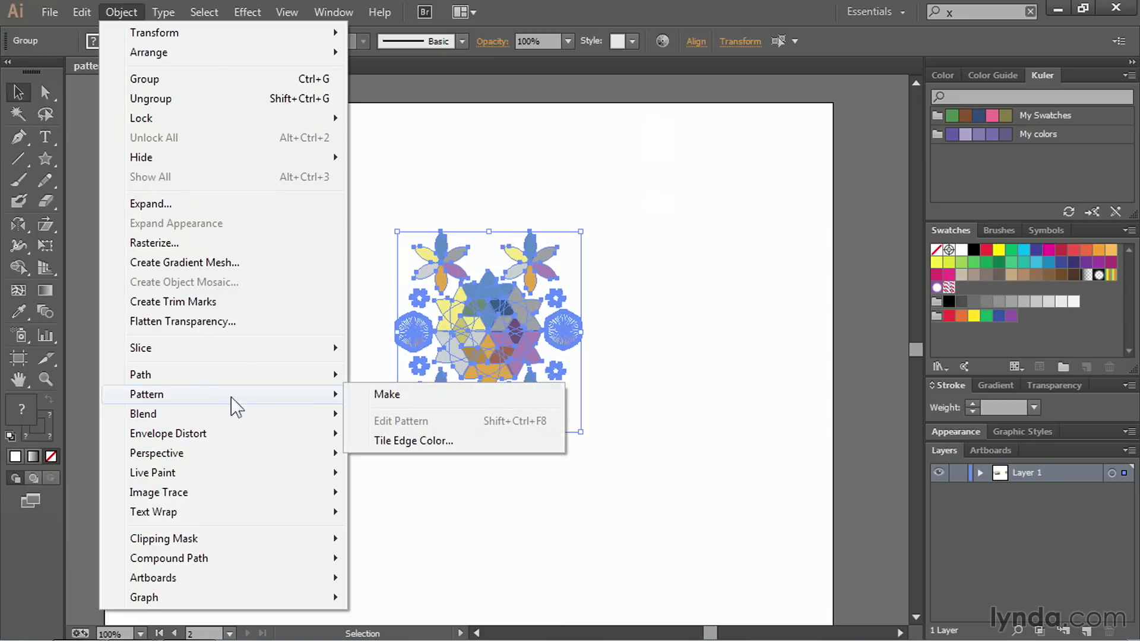
left_click(387, 395)
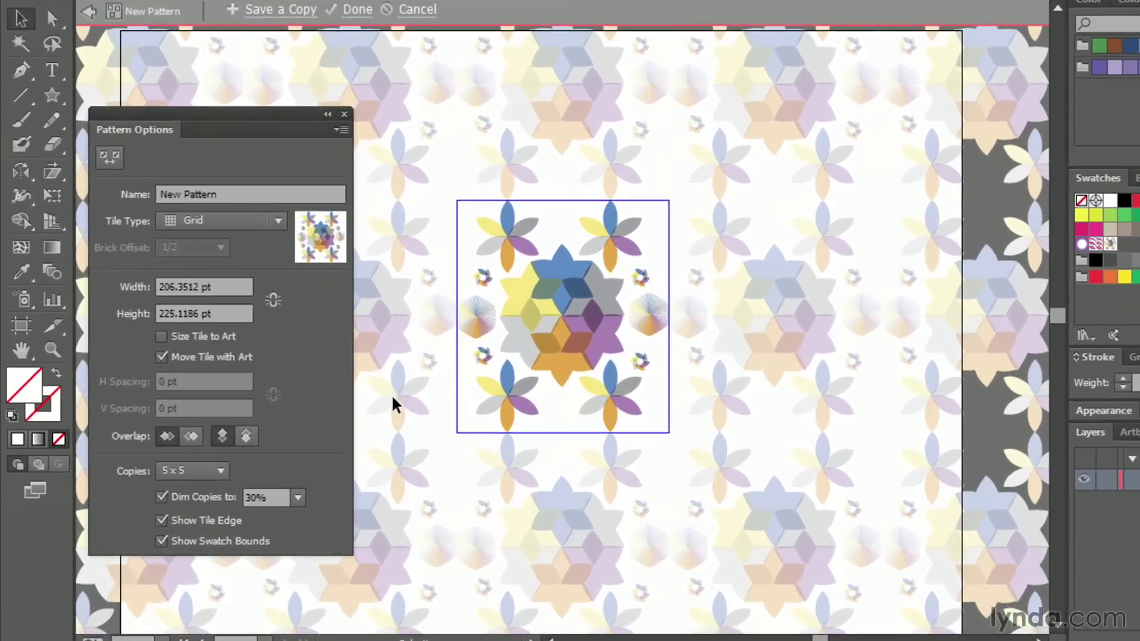
key("ctrl+0")
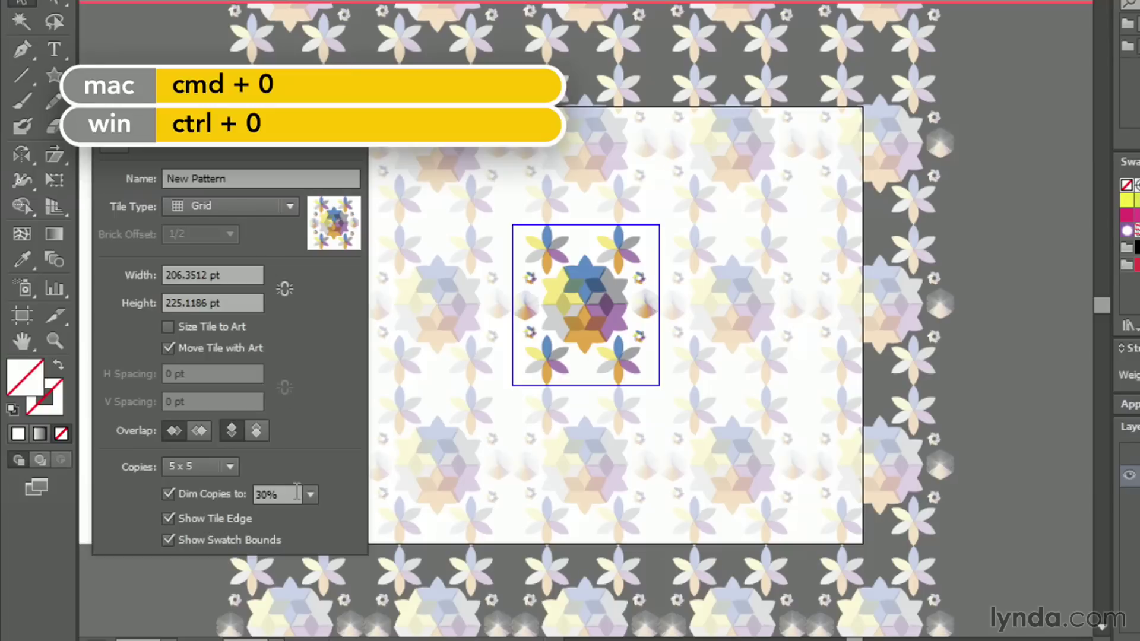
Set Dim Copies to 30% and turn on Show Swatch Bounds.
left_click(310, 494)
left_click(329, 392)
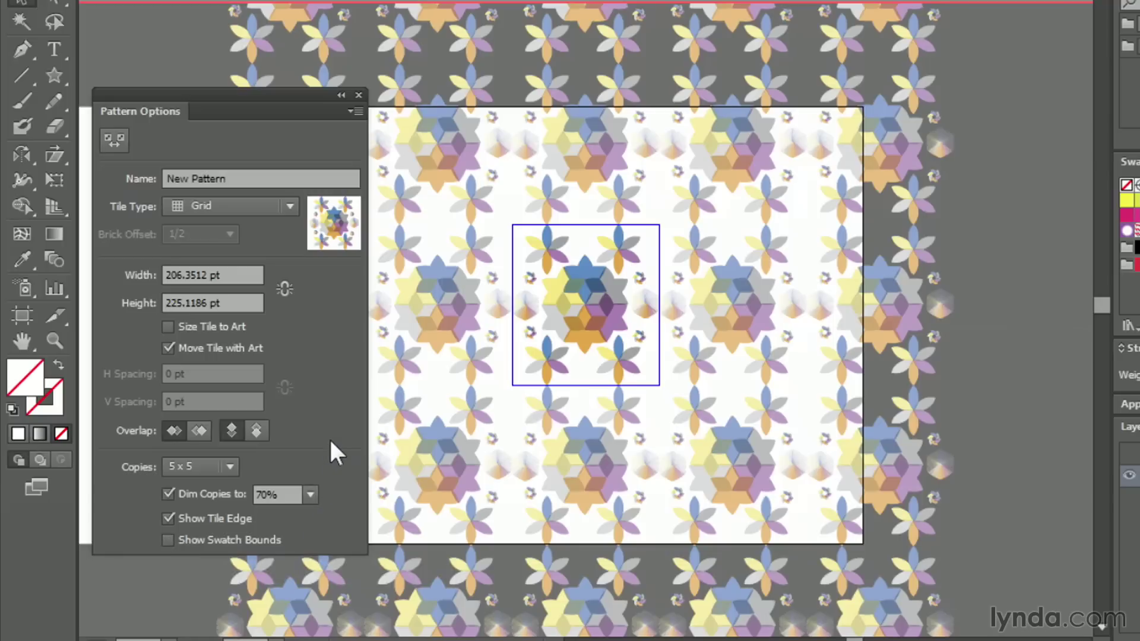
left_click(310, 495)
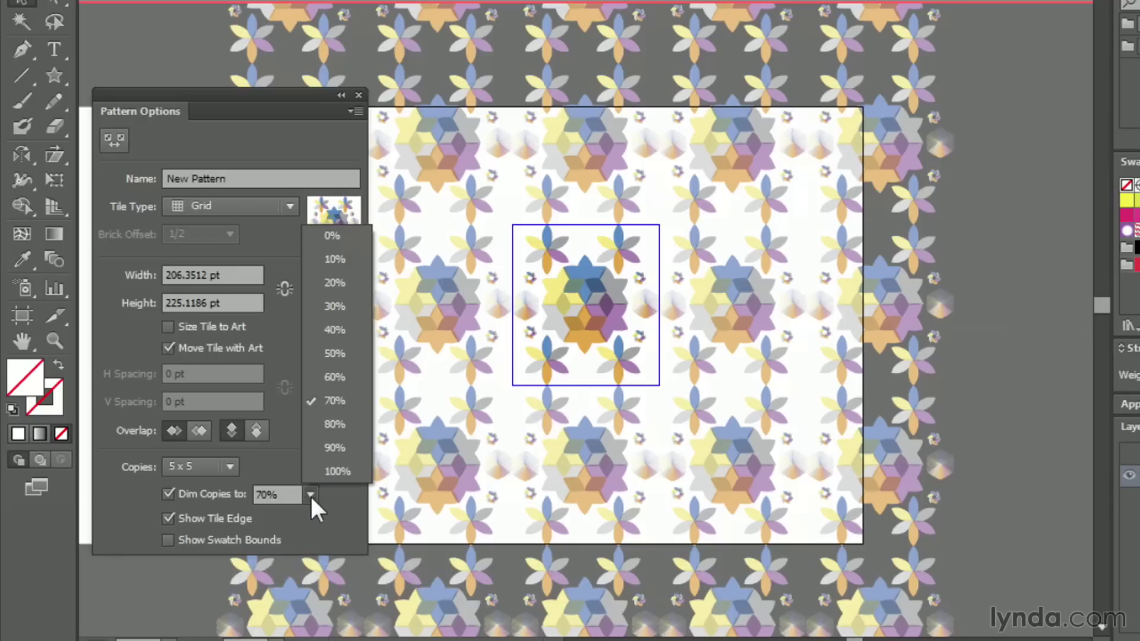
left_click(331, 307)
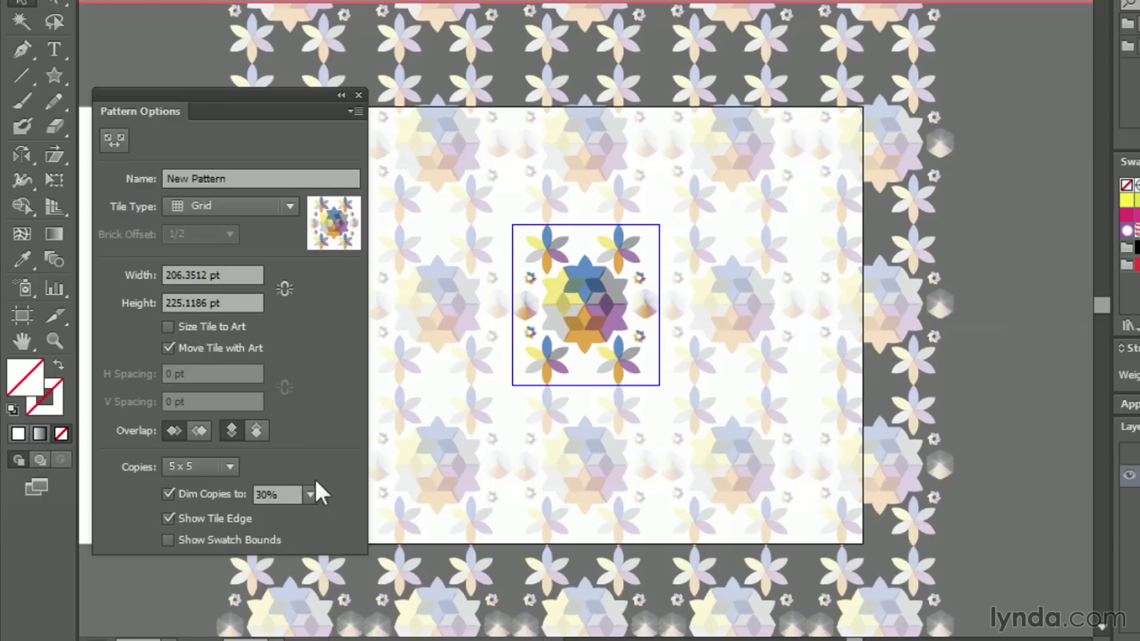
left_click(168, 539)
left_click(238, 178)
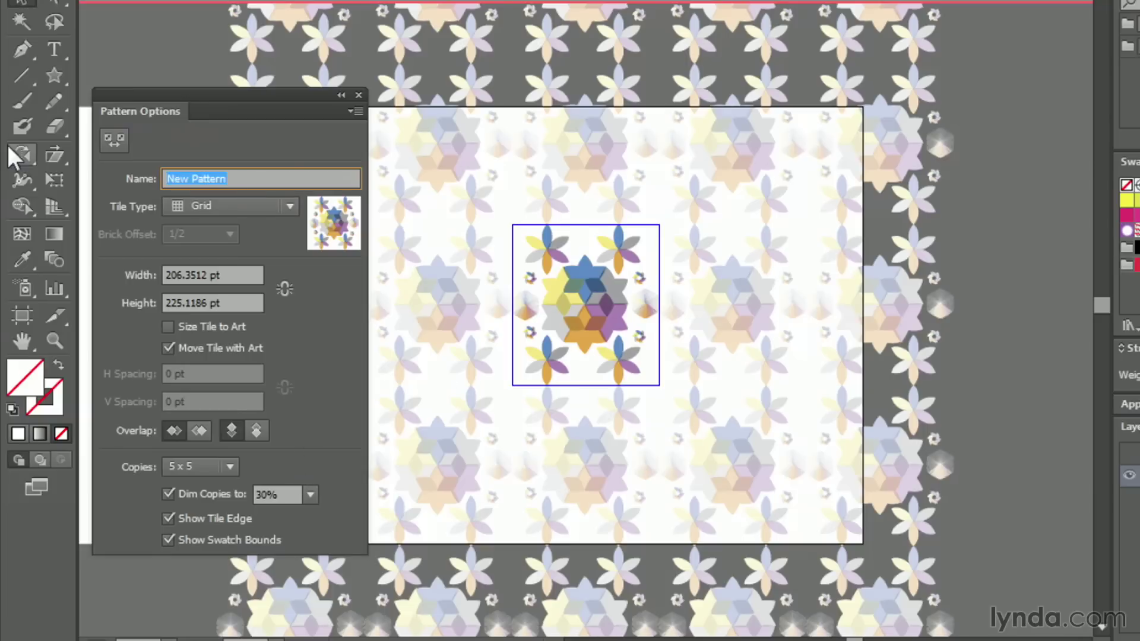
Name the pattern 'Flower Pinwheels' and, after trying each tile type, settle on Brick by Column.
type("F")
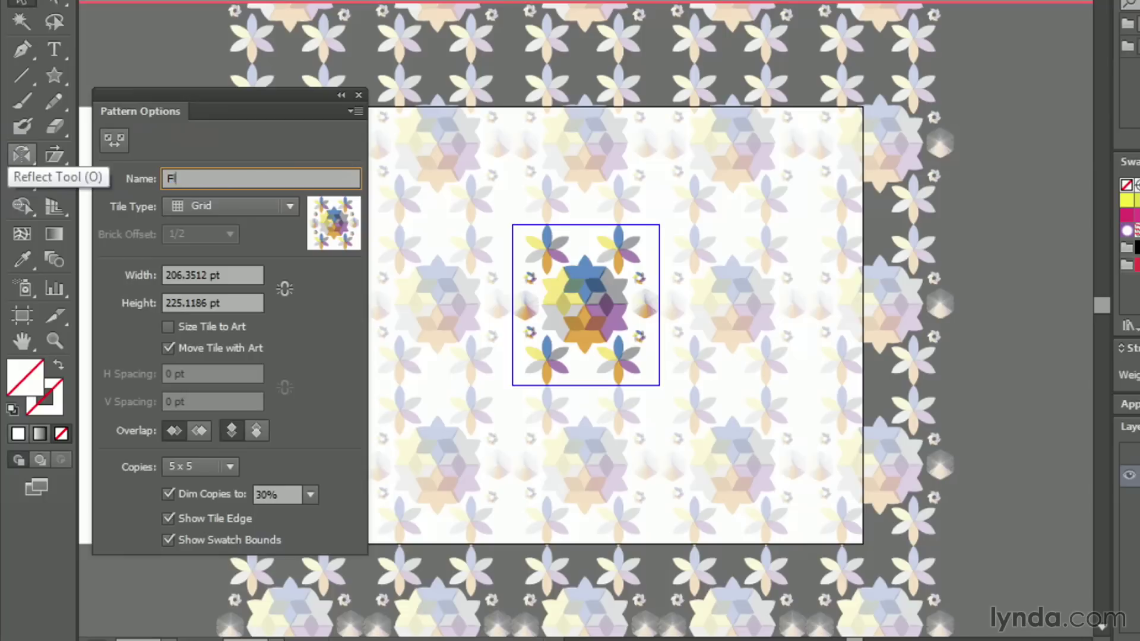
type("lower Pinwheels")
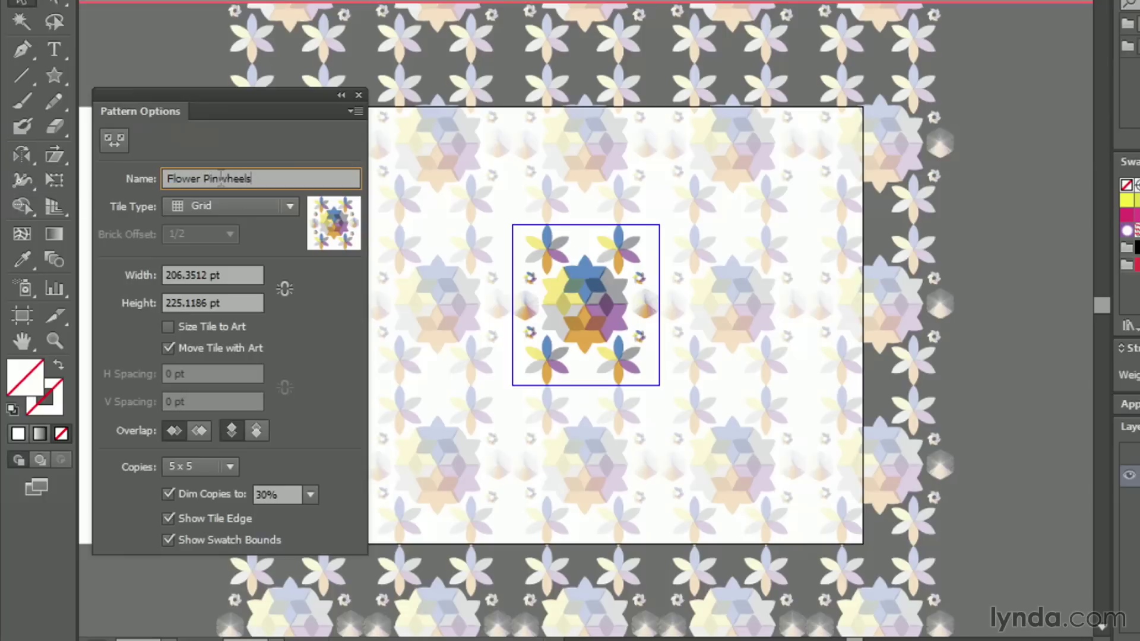
left_click(249, 206)
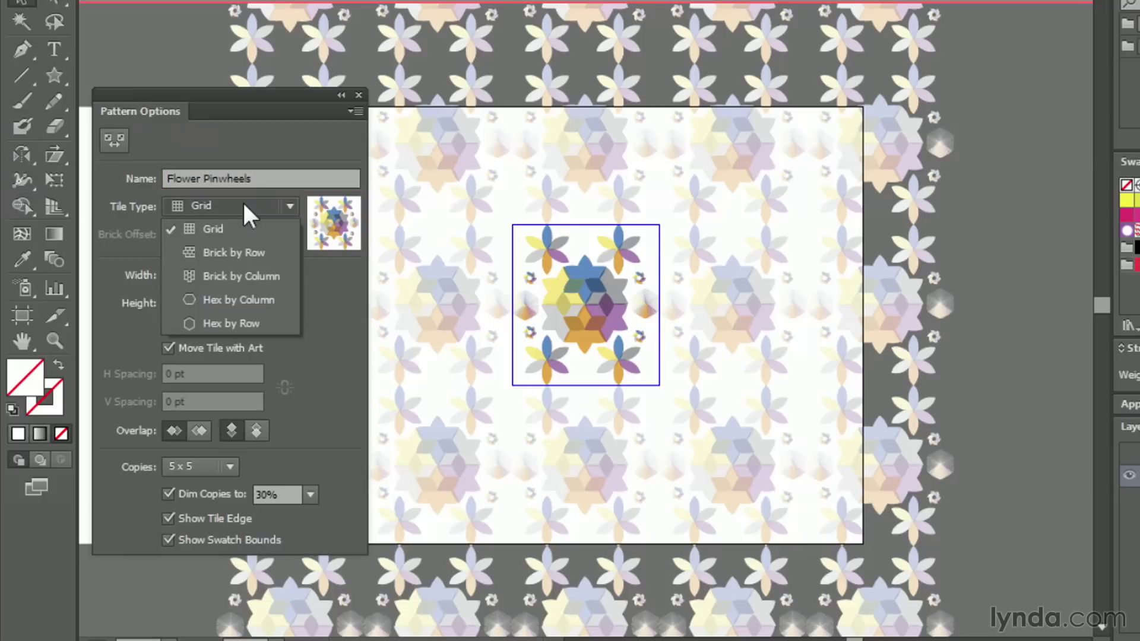
left_click(235, 252)
left_click(288, 205)
left_click(232, 276)
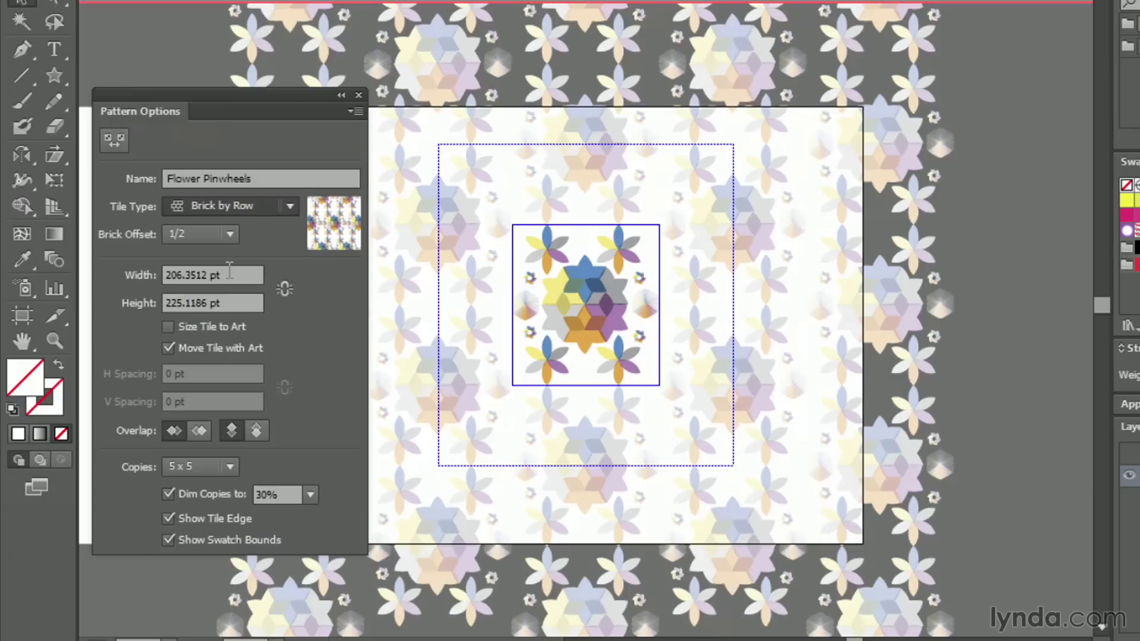
left_click(290, 205)
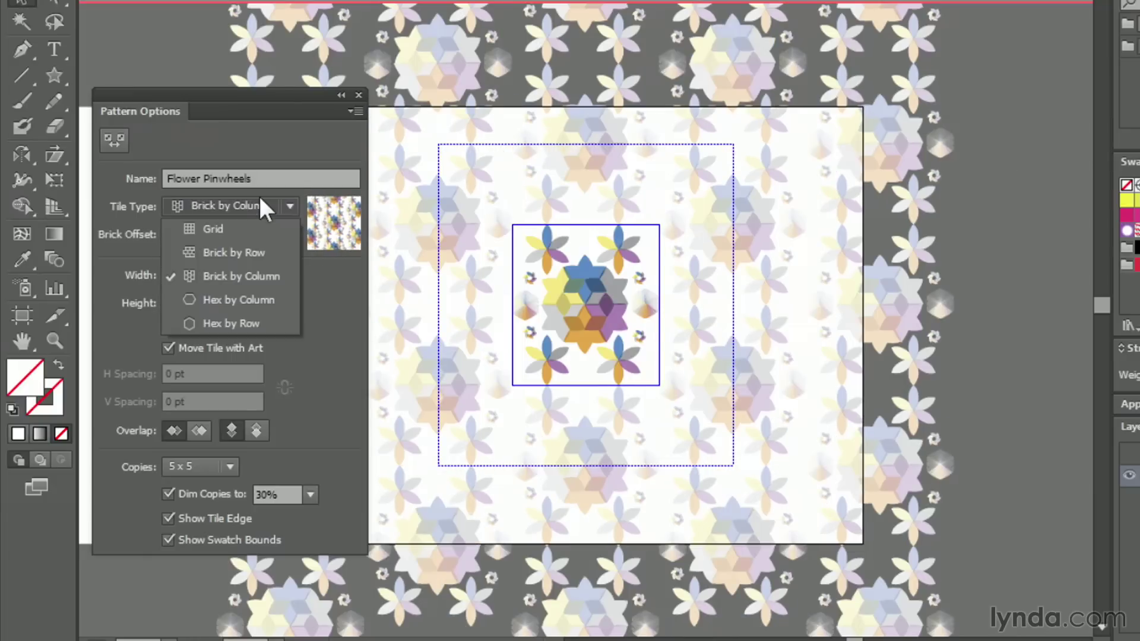
left_click(267, 300)
left_click(274, 205)
left_click(262, 324)
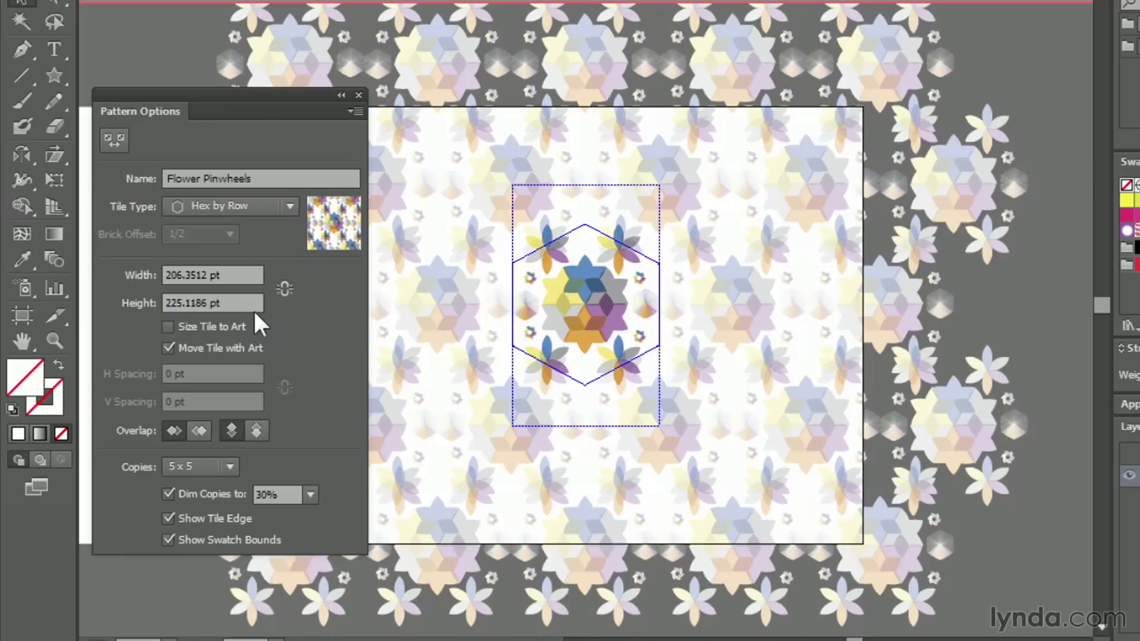
left_click(284, 206)
left_click(266, 277)
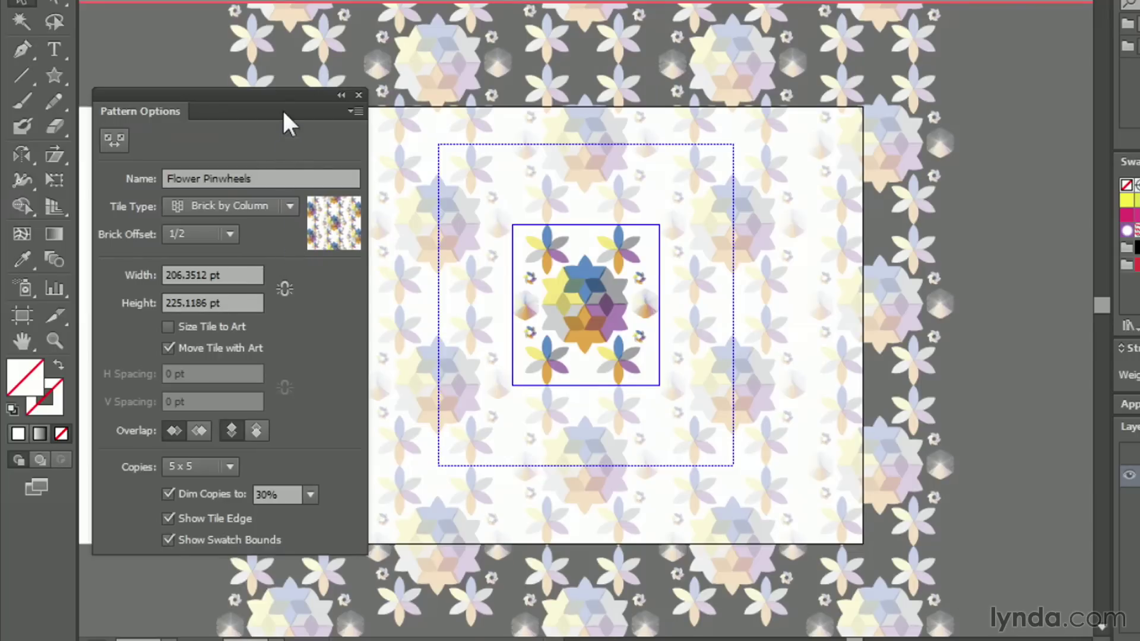
left_click_drag(284, 95, 352, 67)
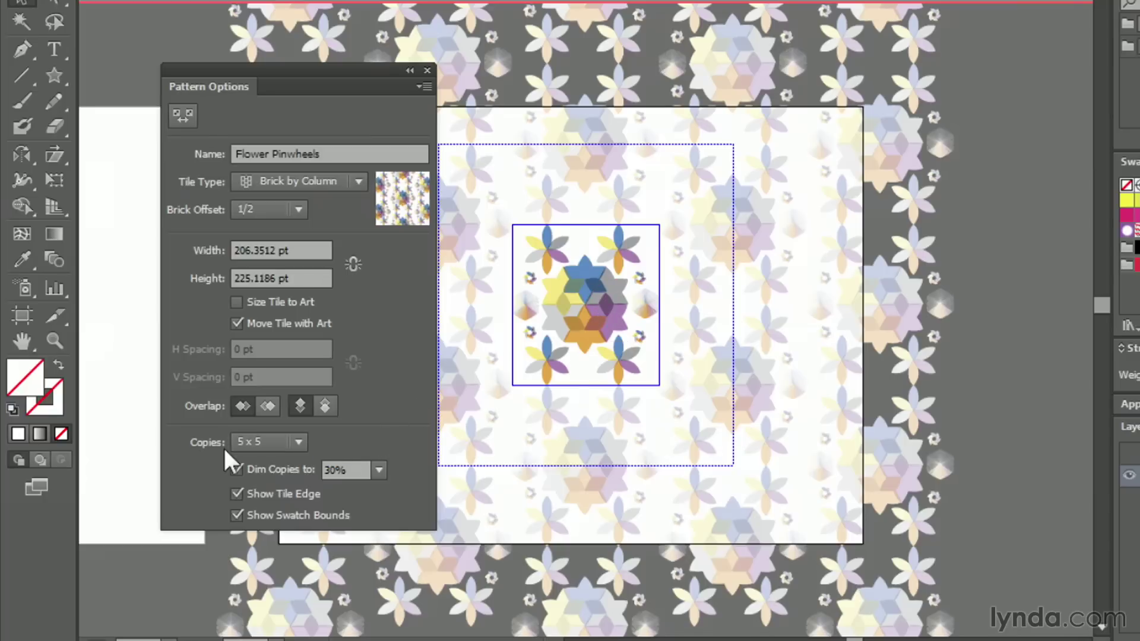
left_click(299, 442)
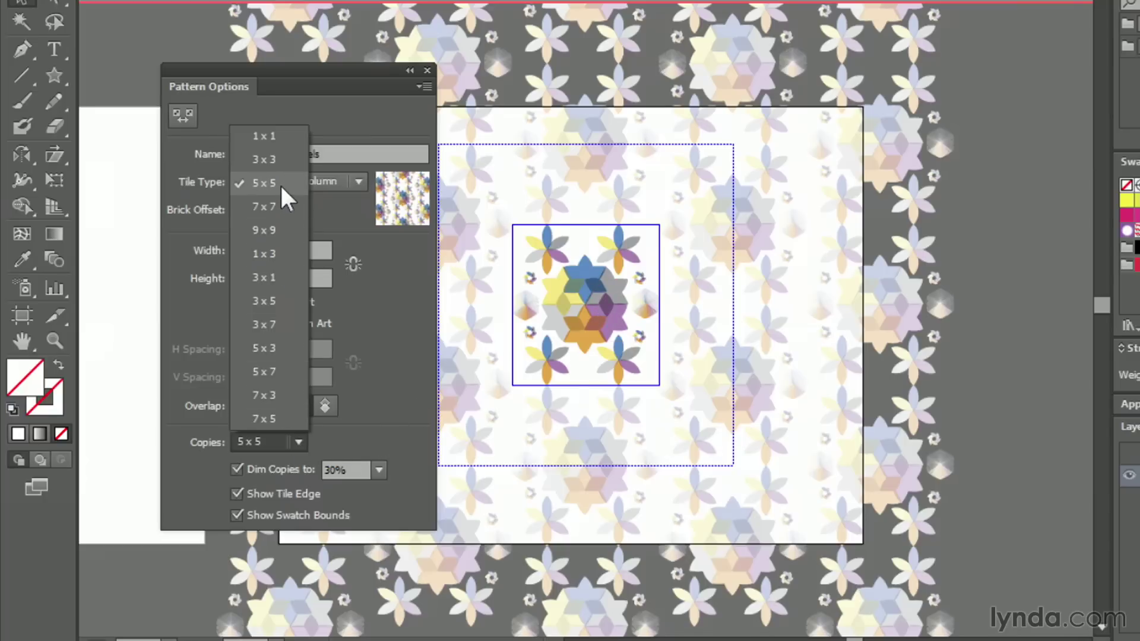
left_click(284, 208)
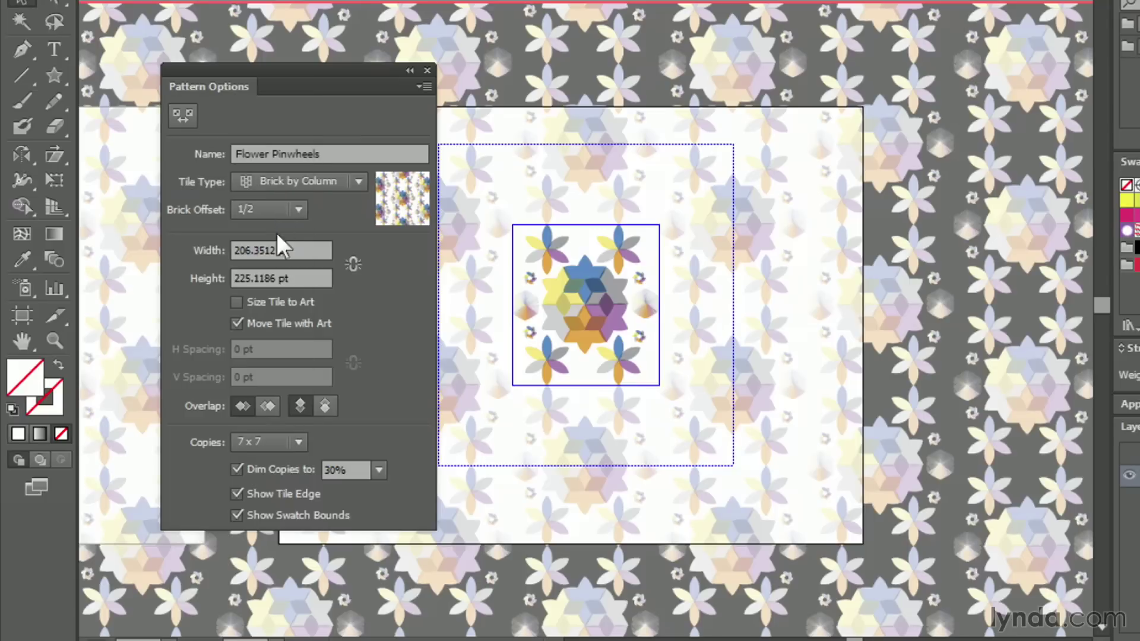
left_click(271, 442)
left_click(280, 233)
left_click(279, 444)
left_click(292, 185)
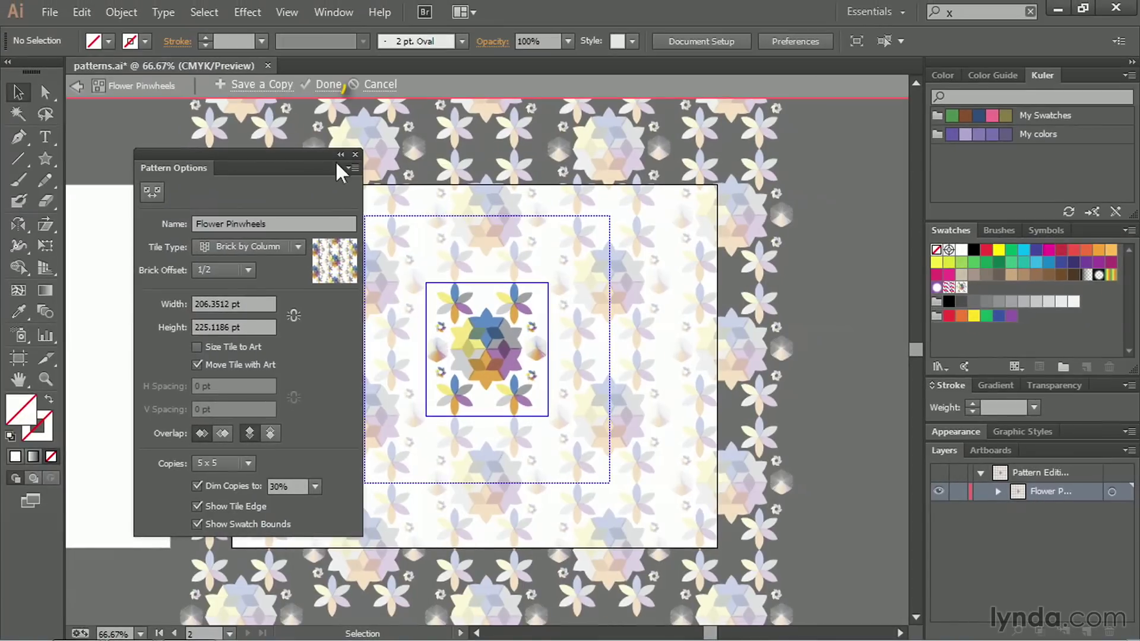
left_click(331, 85)
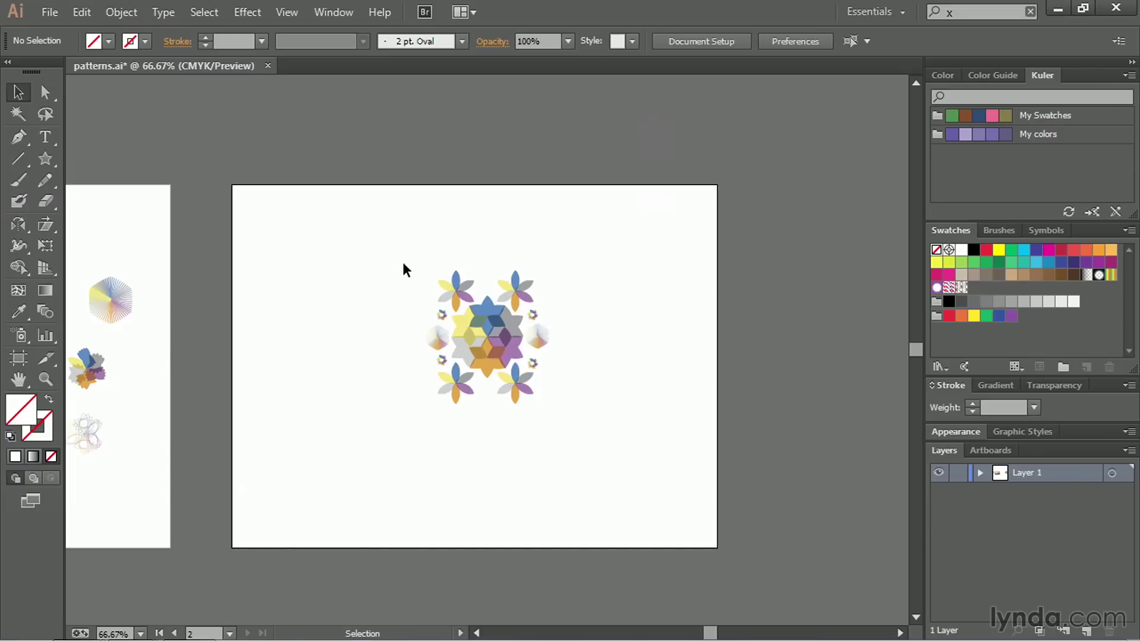
Delete the leftover pattern source artwork and check the new Flower Pinwheels swatch.
left_click_drag(404, 270, 620, 423)
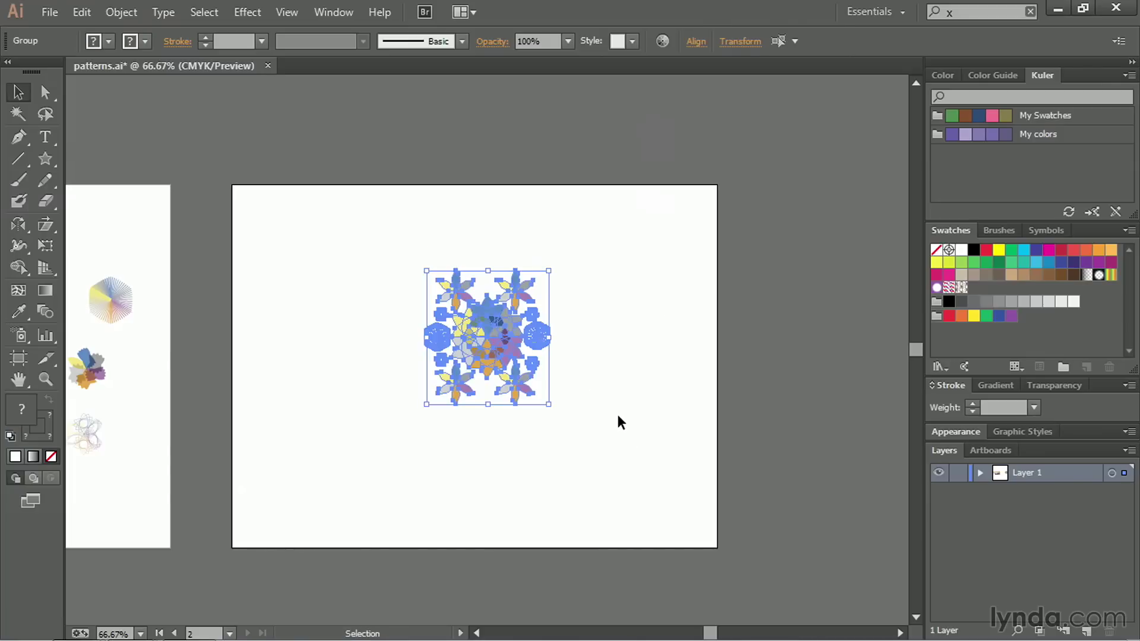
key("Delete")
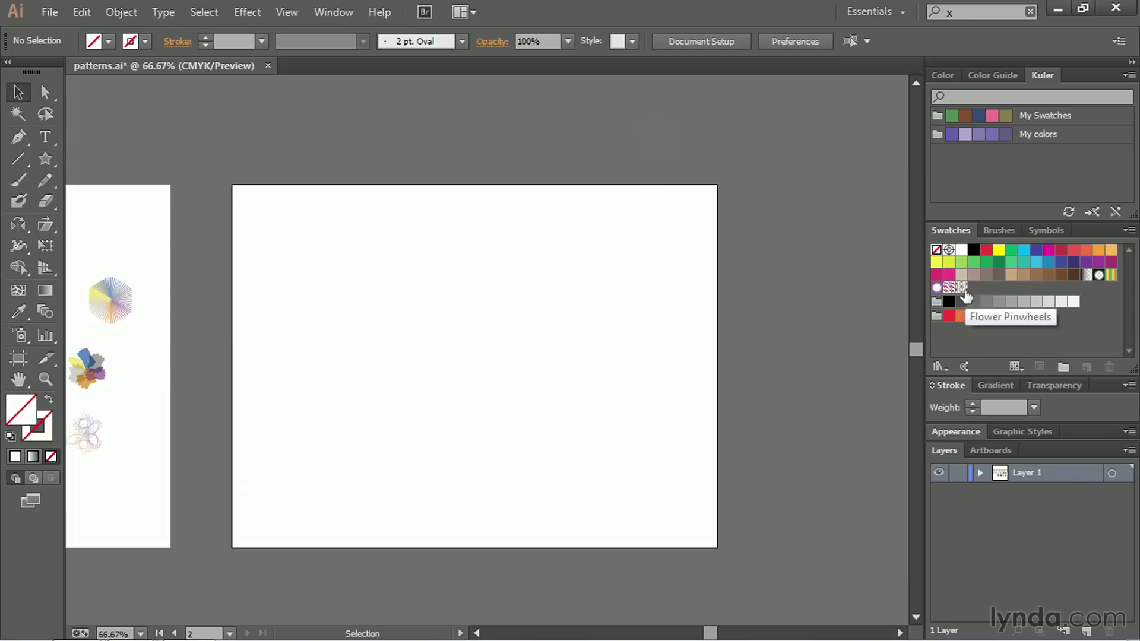
left_click(962, 289)
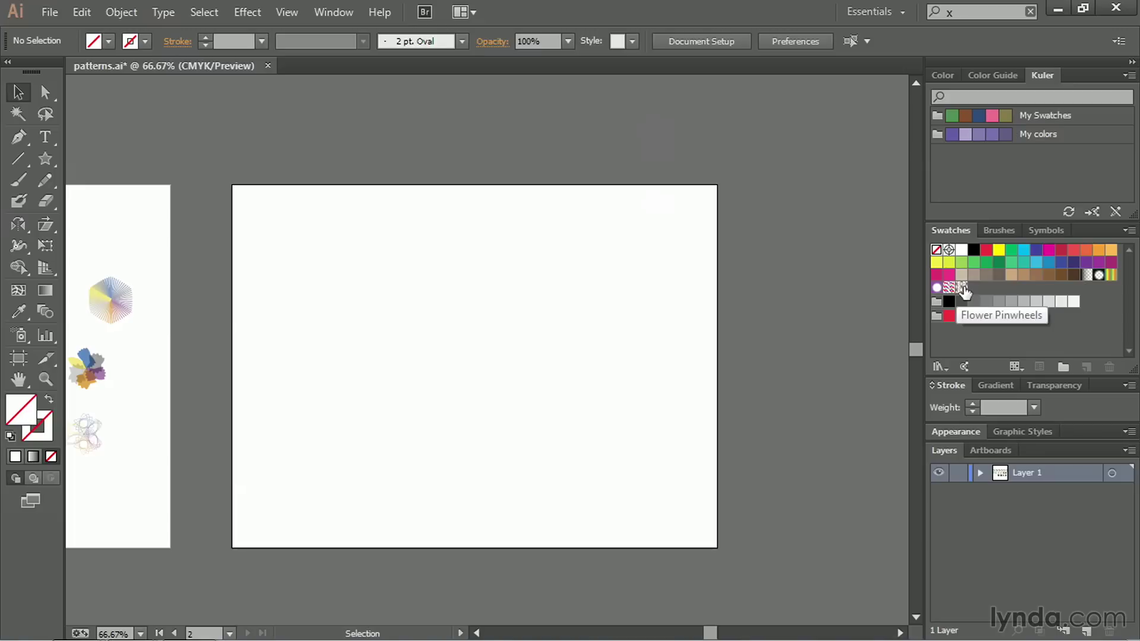
left_click_drag(45, 159, 150, 244)
left_click_drag(414, 294, 490, 399)
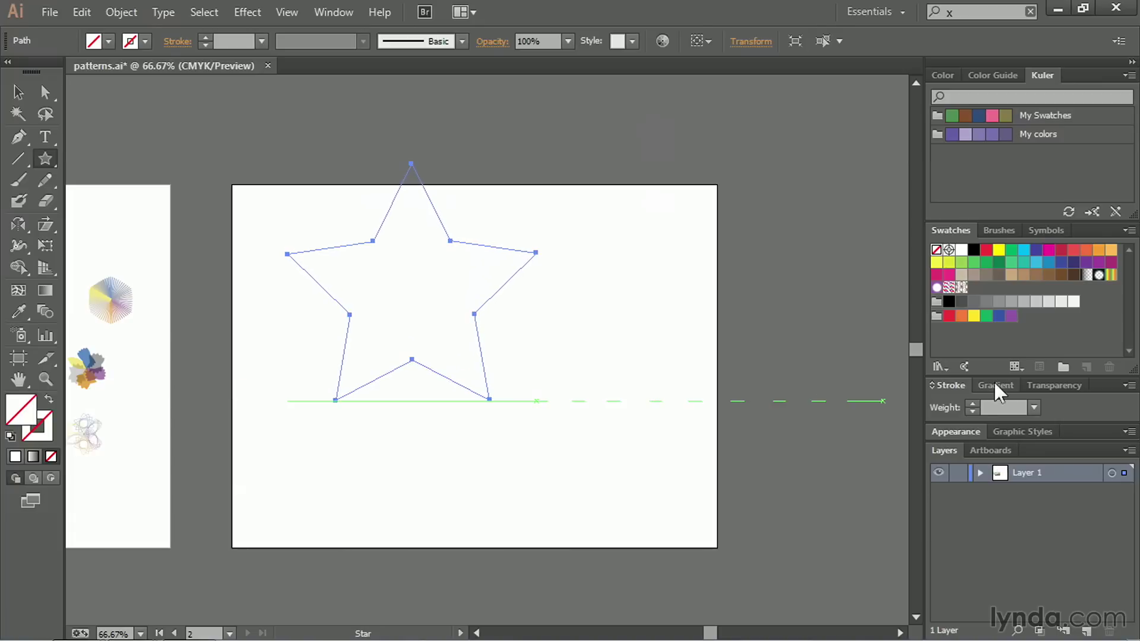
left_click(962, 287)
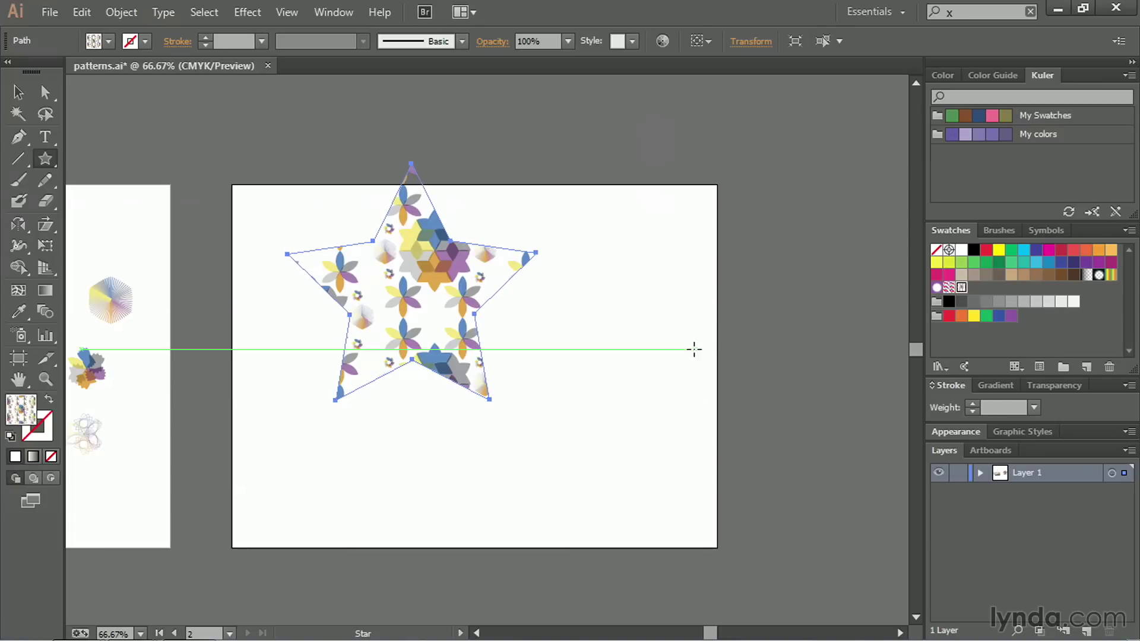
left_click(18, 91)
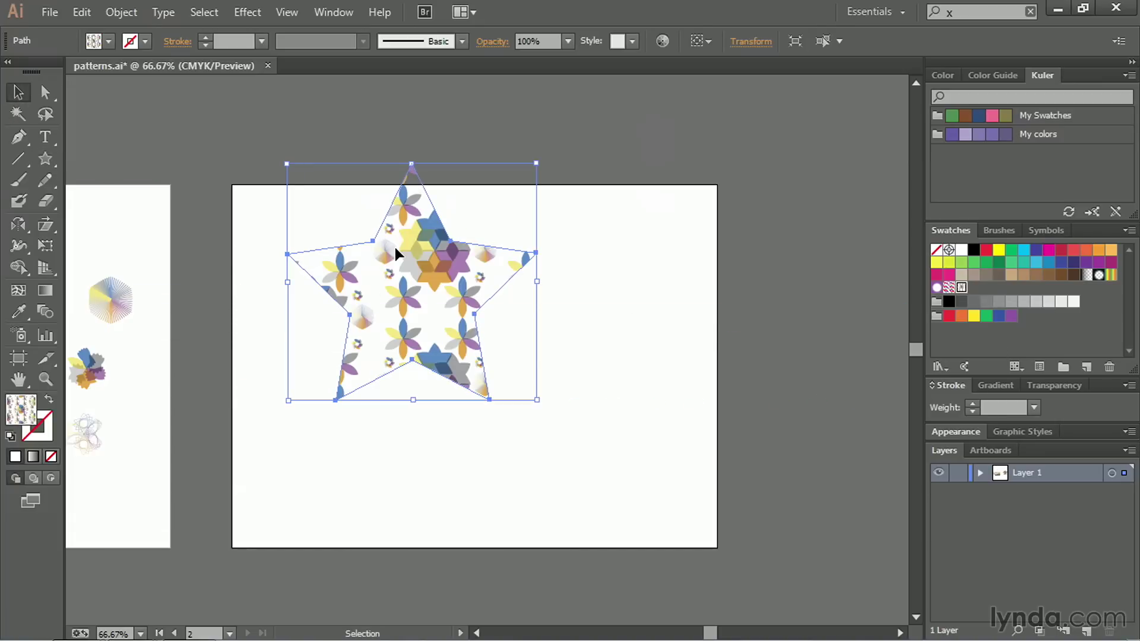
left_click_drag(396, 254, 476, 378)
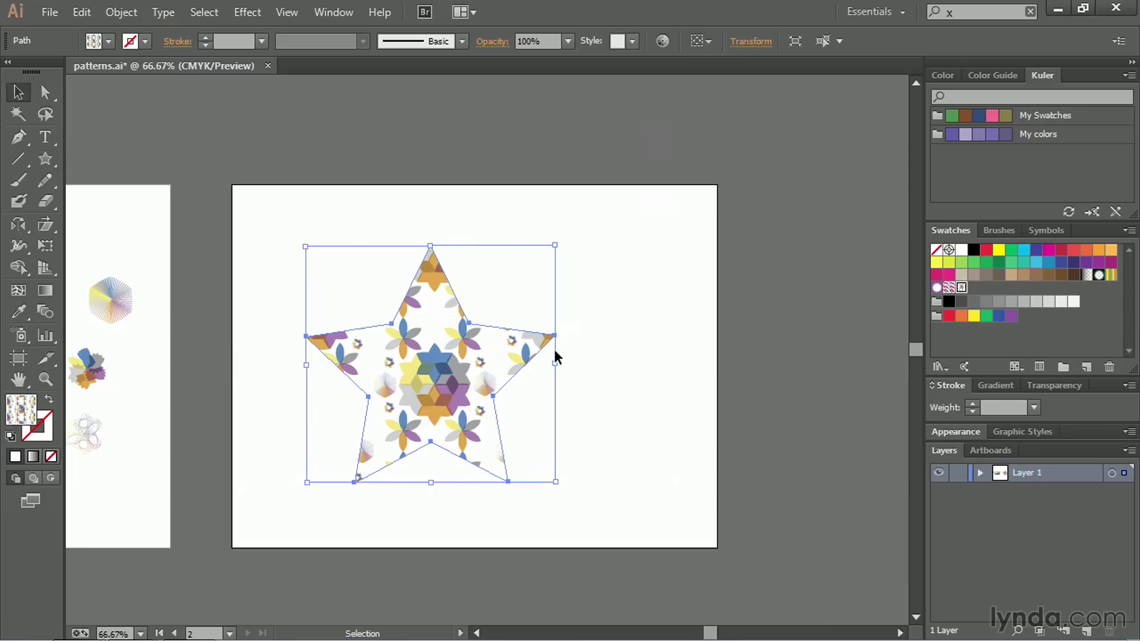
key("shift+Down")
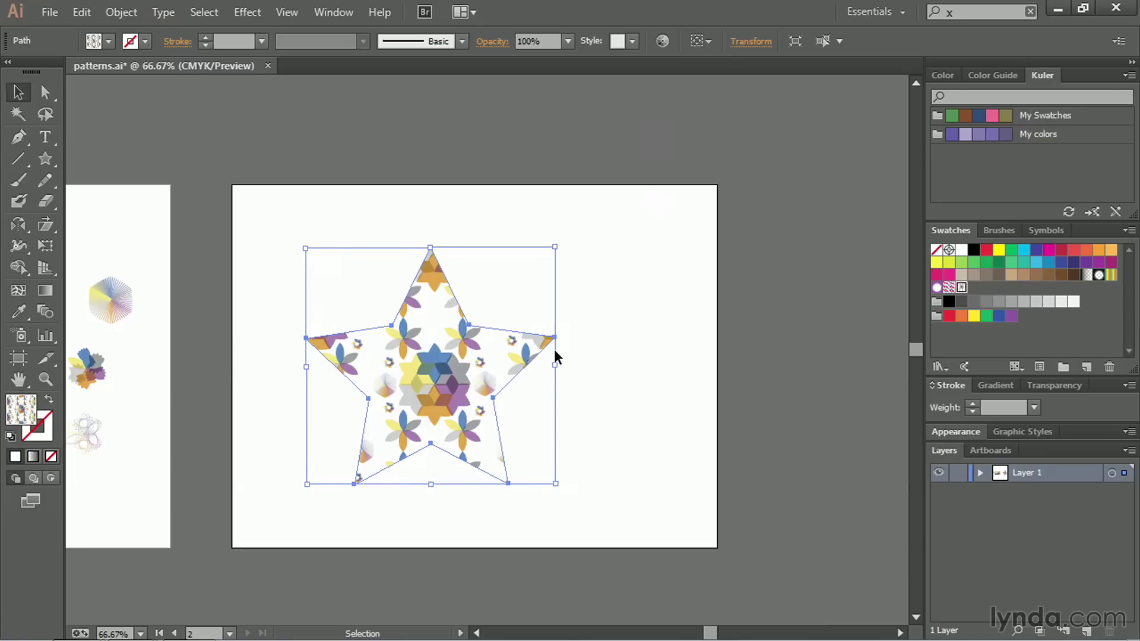
key("Right")
key("Right")
key("Right")
key("Right")
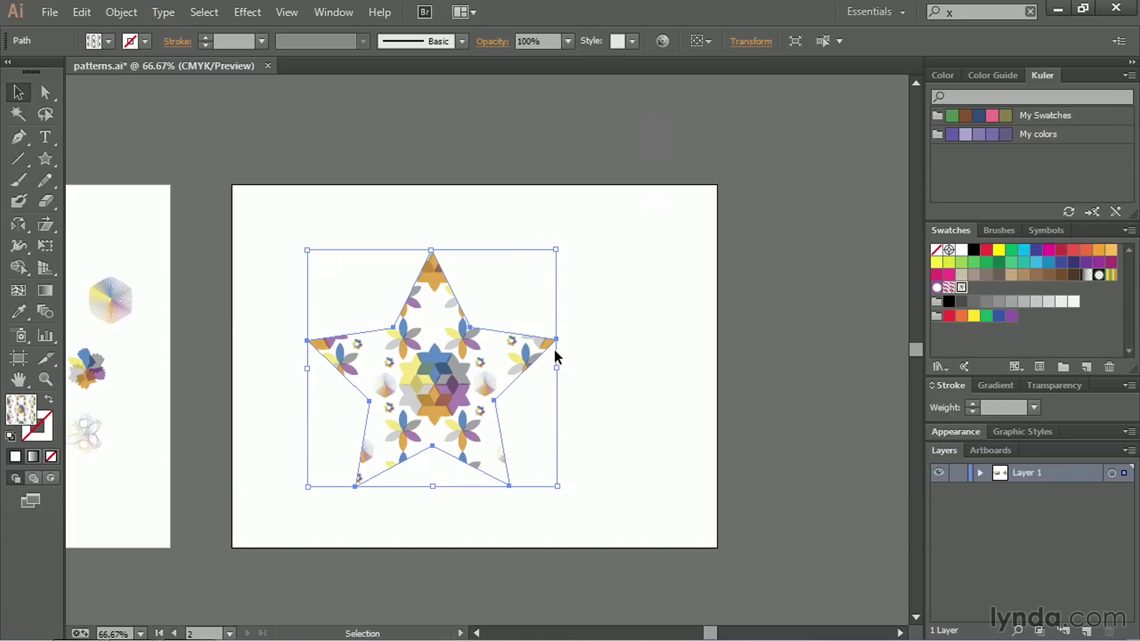
key("Left")
key("Left")
key("Left")
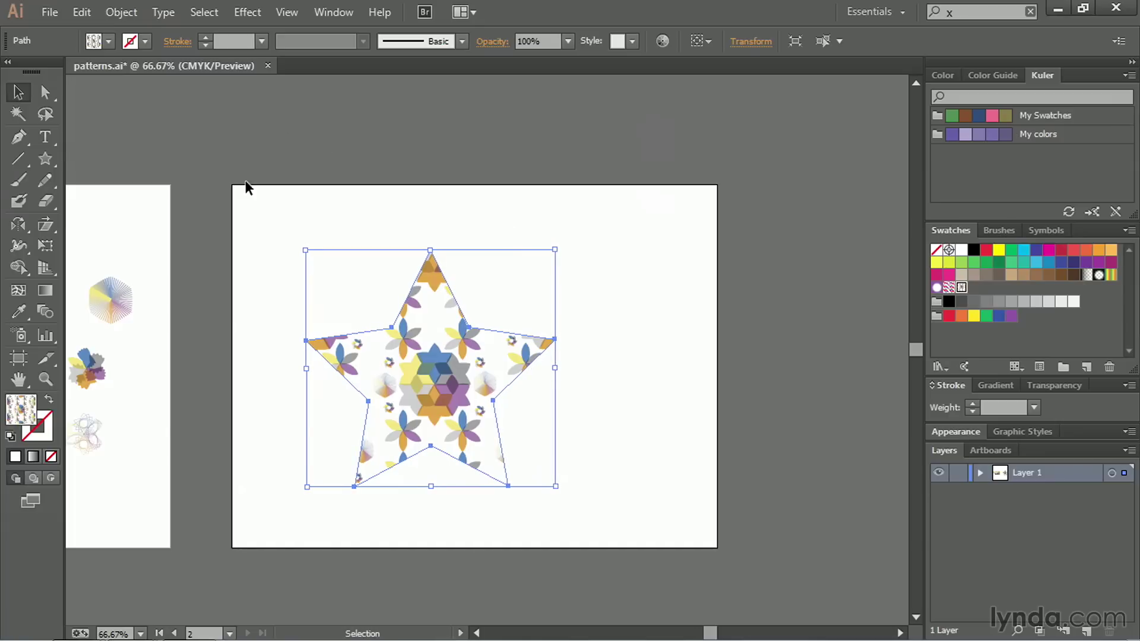
left_click(137, 14)
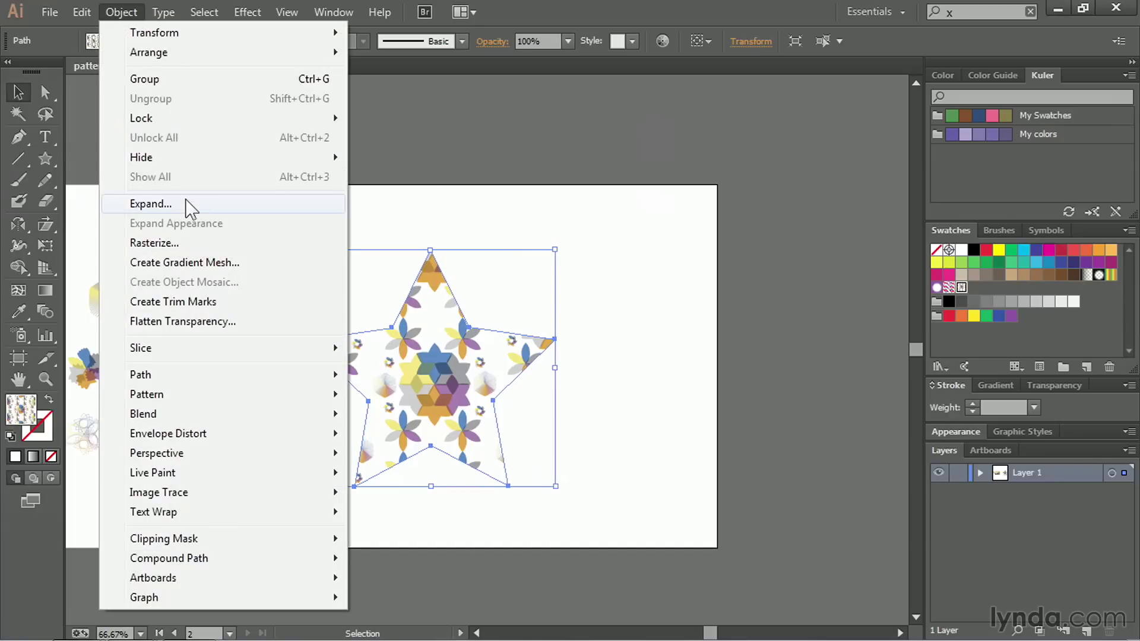
left_click(504, 167)
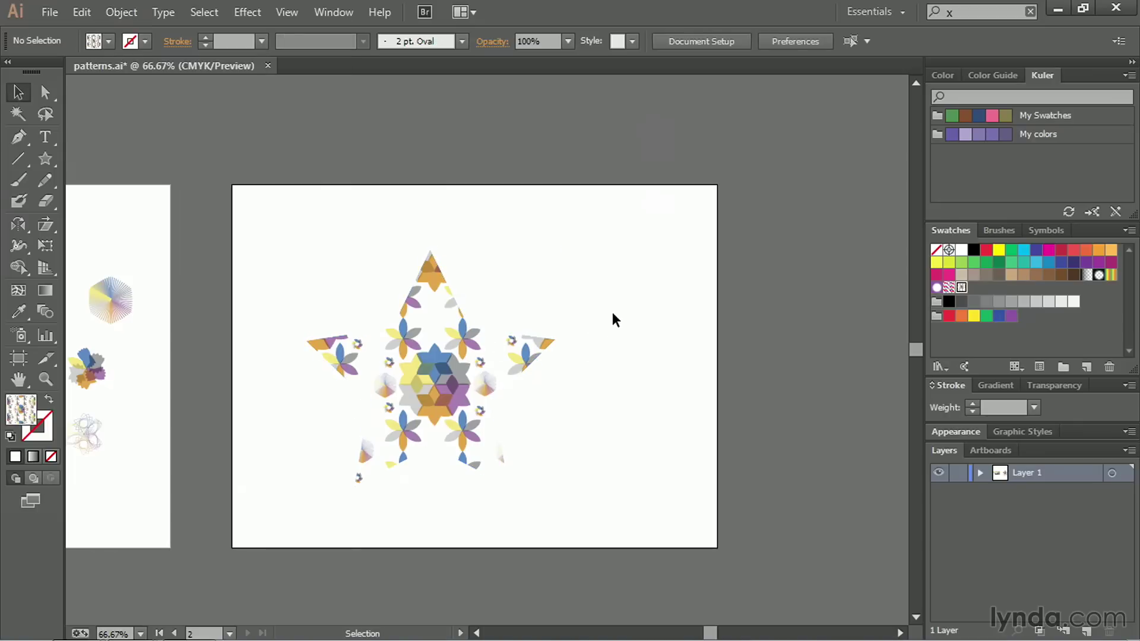
left_click(525, 351)
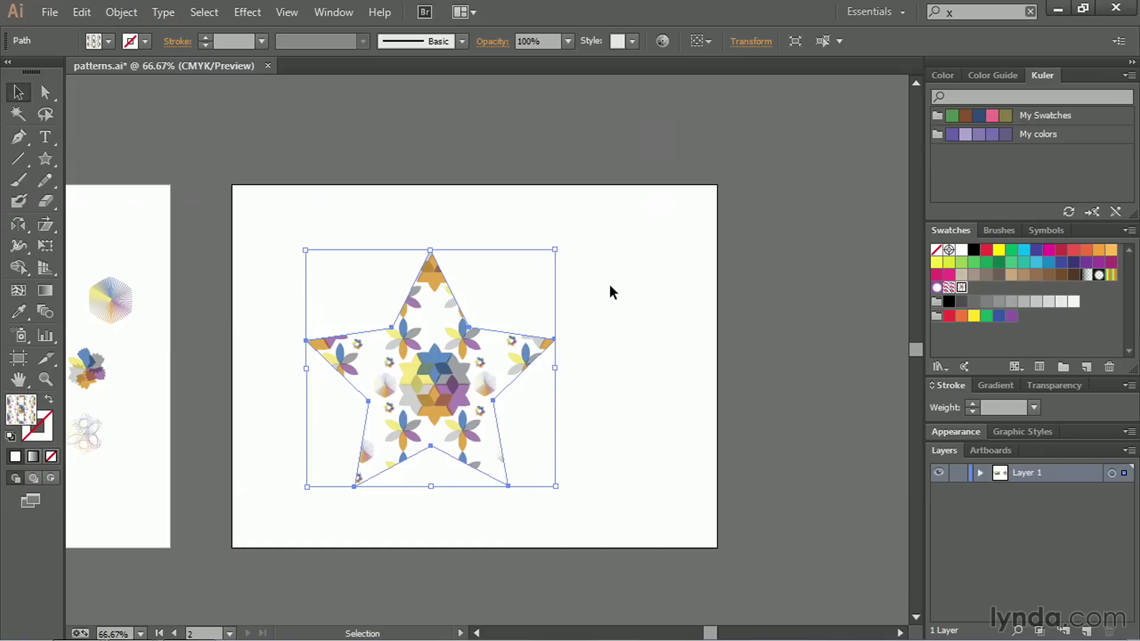
key("Delete")
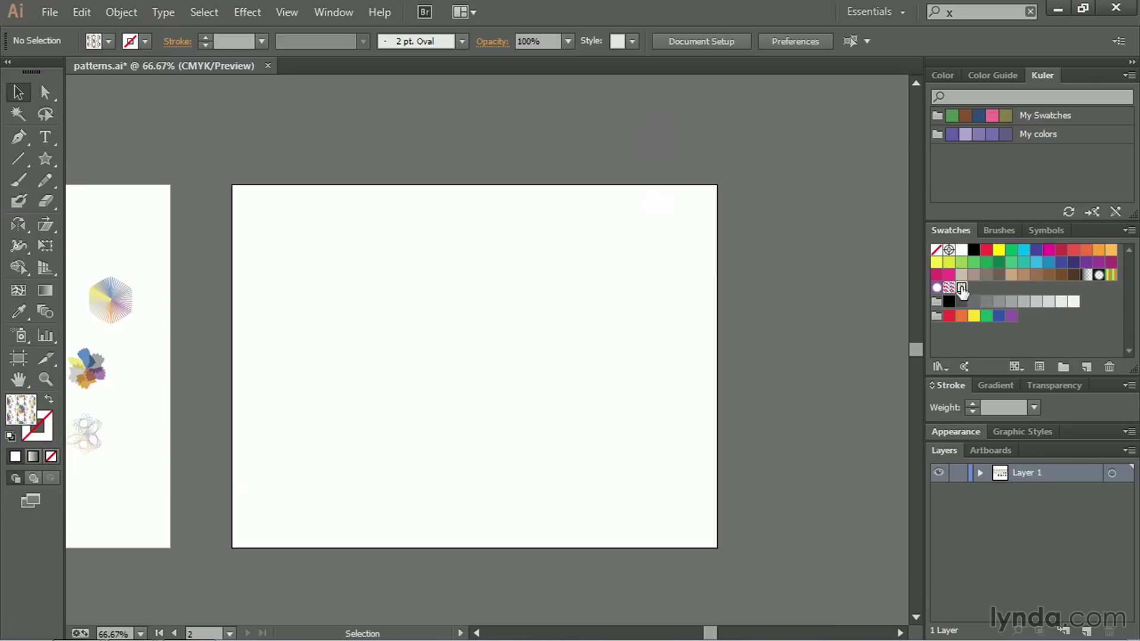
Drop the Flower Pinwheels tile artwork on the artboard and confirm in Info that its bounding rectangle is about 412.7 × 450.2 pt.
left_click_drag(962, 290, 465, 349)
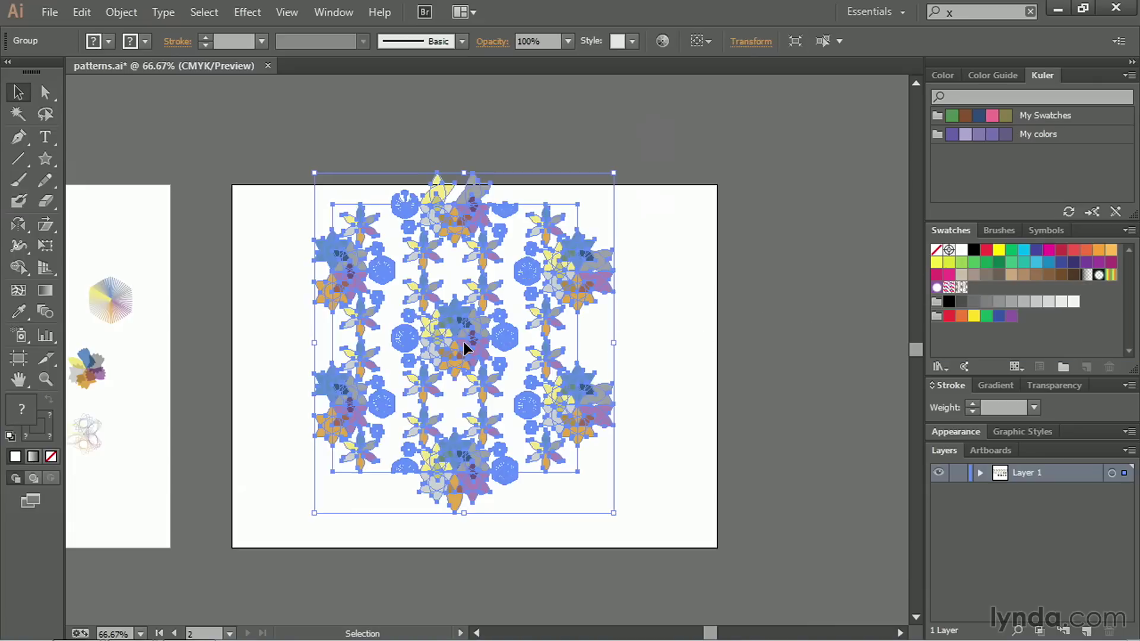
key("Down")
key("Down")
key("Down")
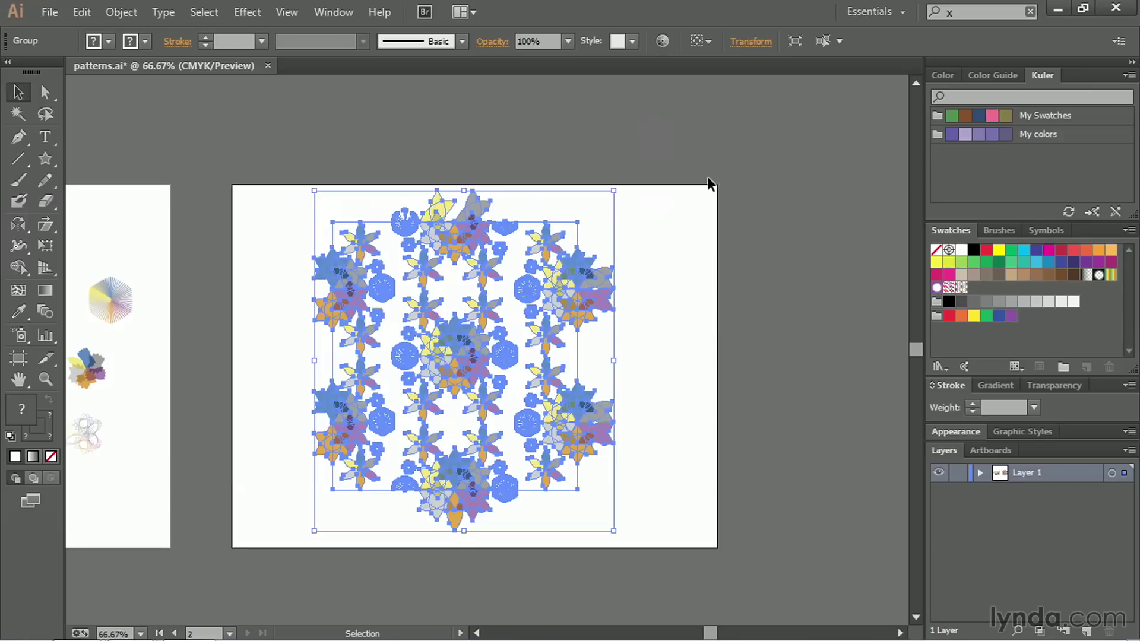
left_click(325, 13)
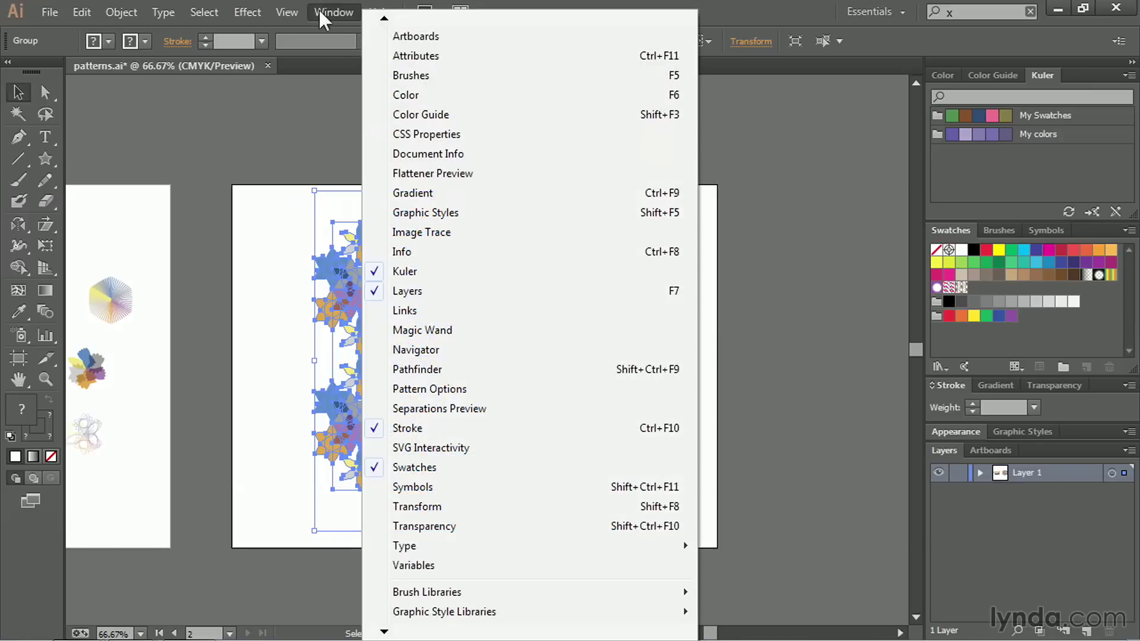
left_click(430, 263)
left_click_drag(185, 319, 761, 207)
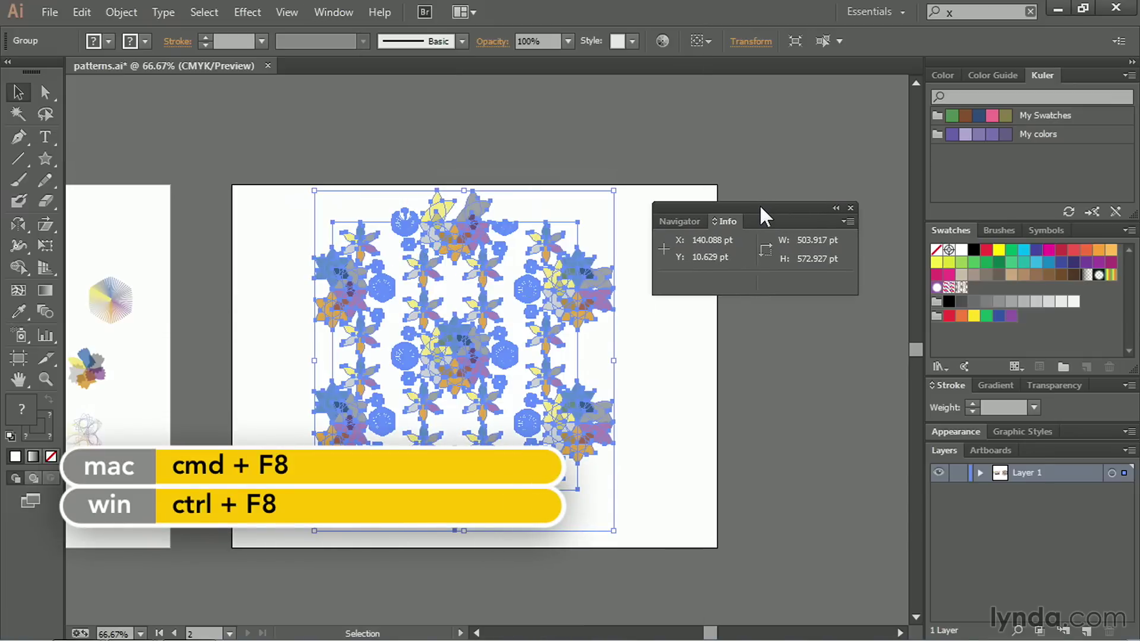
double_click(579, 361)
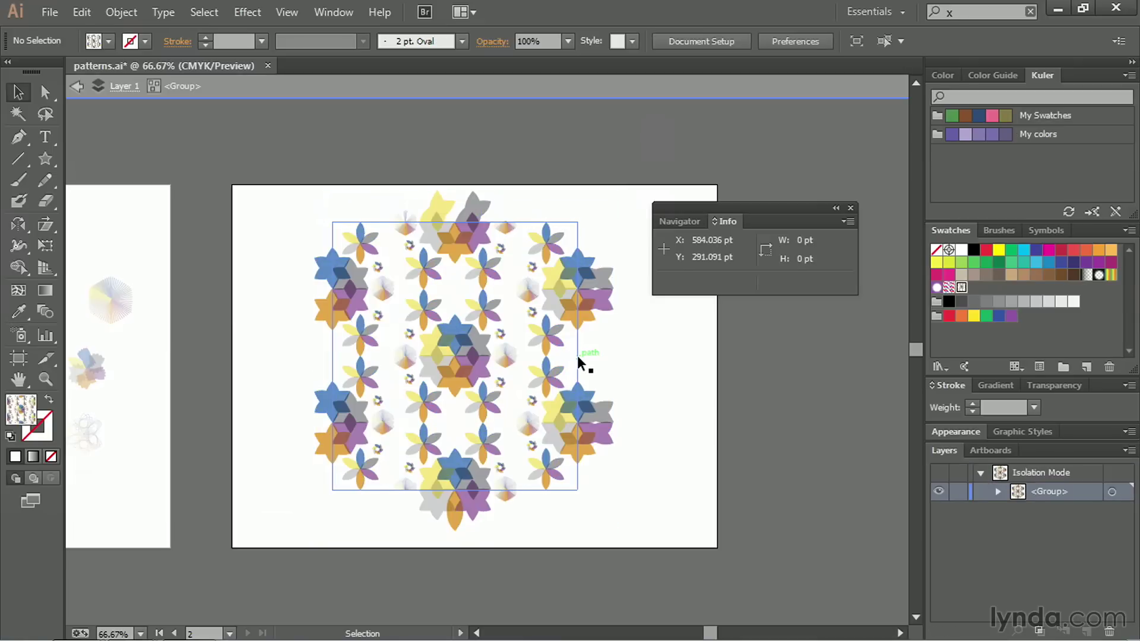
left_click(580, 363)
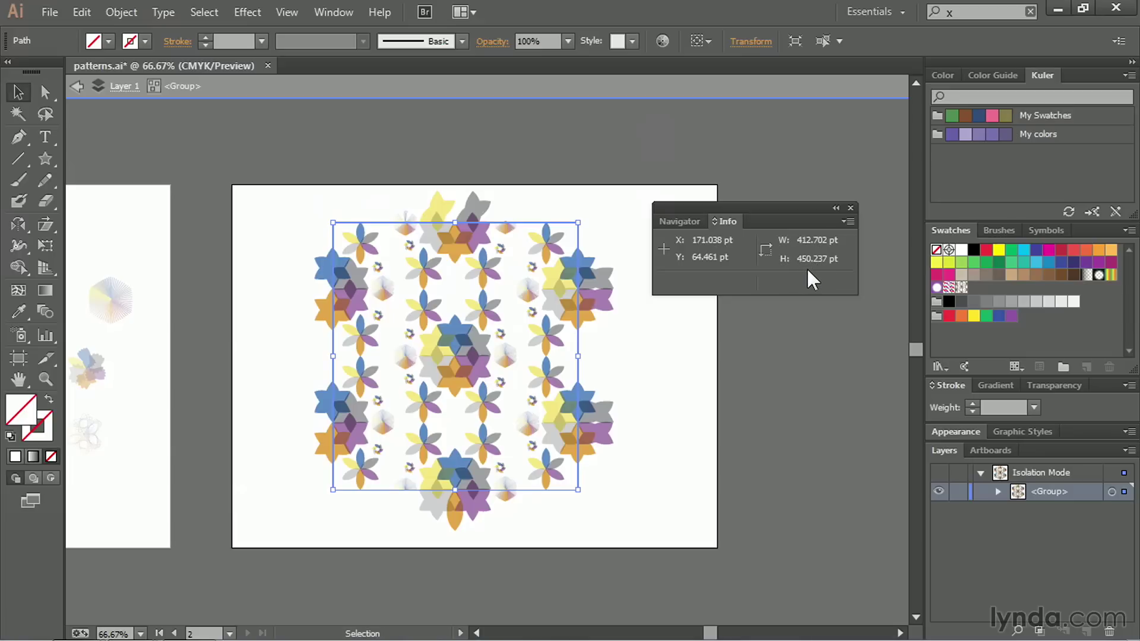
left_click(851, 209)
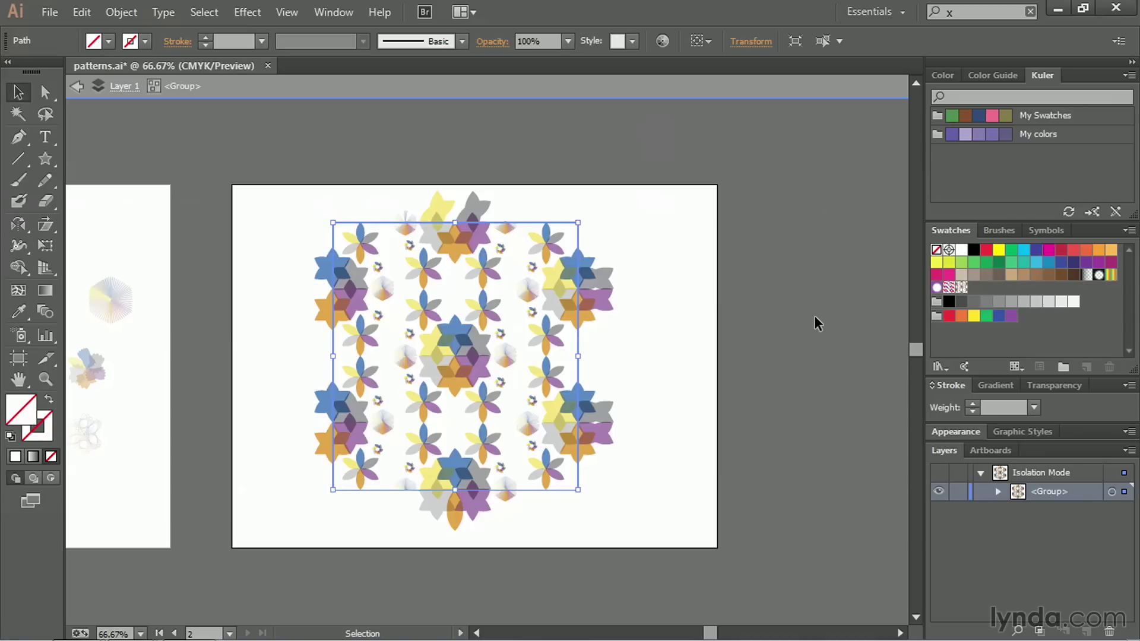
double_click(780, 256)
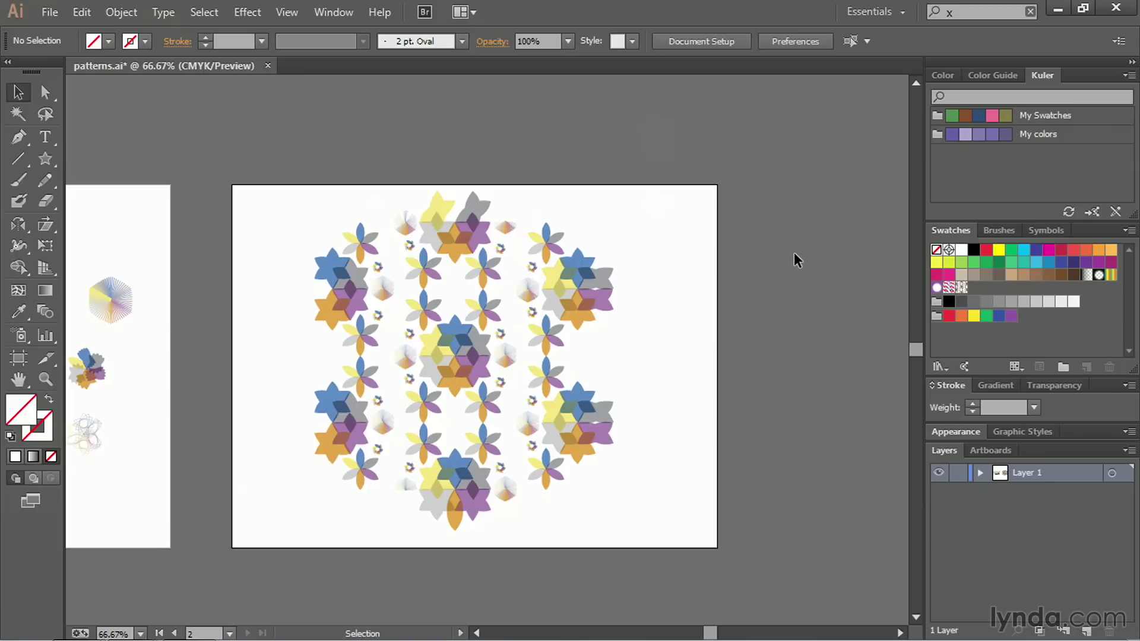
Draw Artboard 3 to the right of the first artboard and size it 412 × 450 pt.
left_click_drag(812, 251, 419, 243)
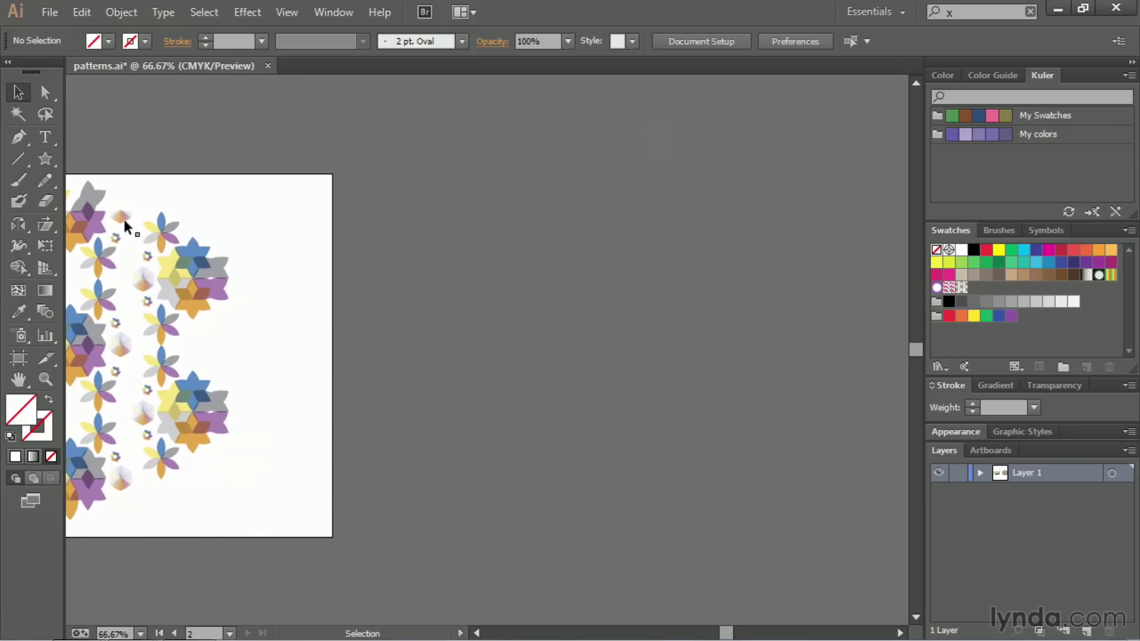
left_click(18, 358)
left_click_drag(418, 237, 663, 511)
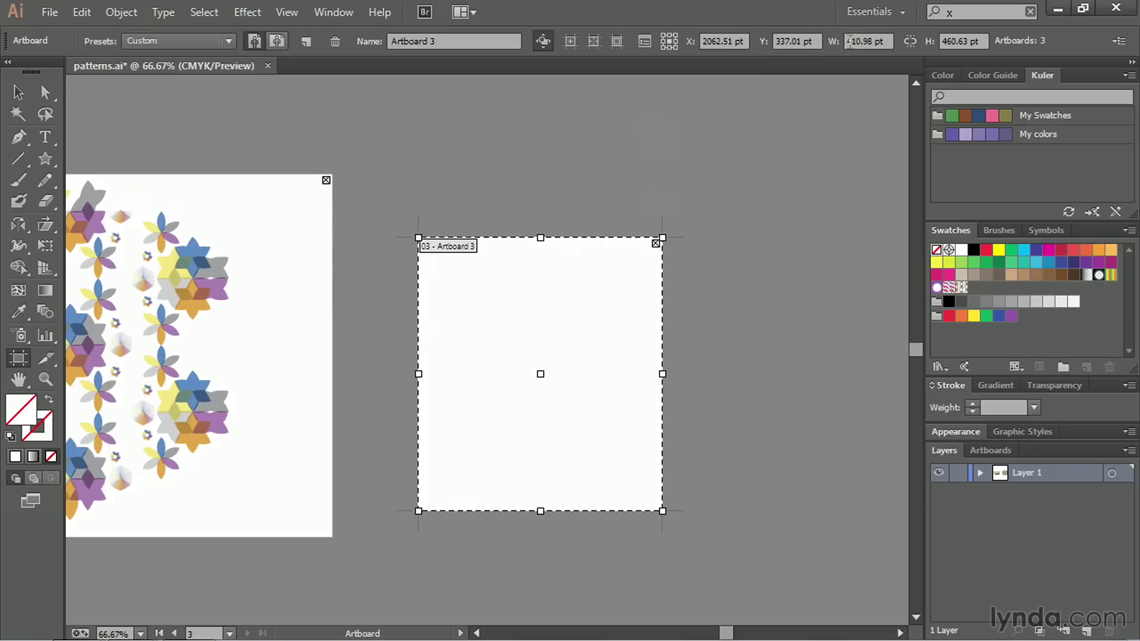
double_click(870, 41)
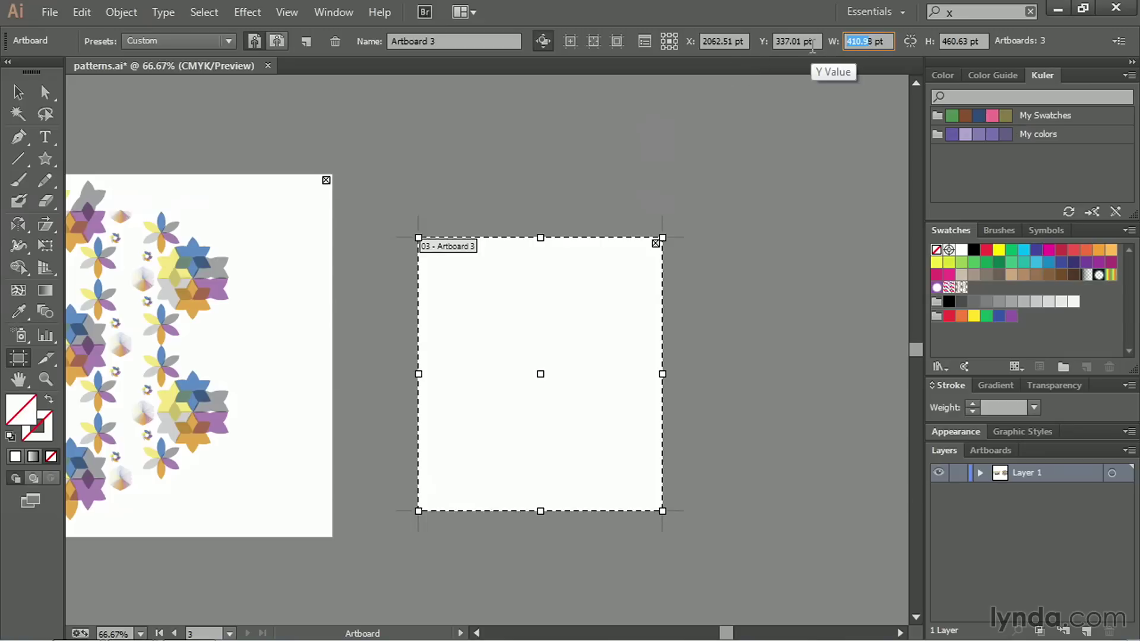
type("48")
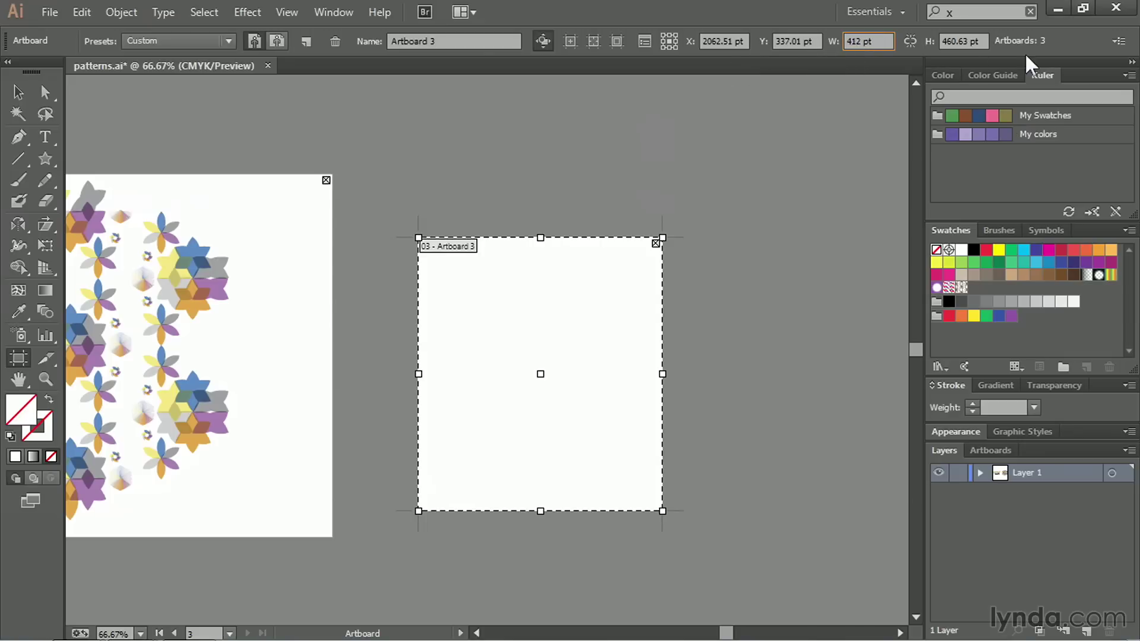
double_click(956, 41)
type("4")
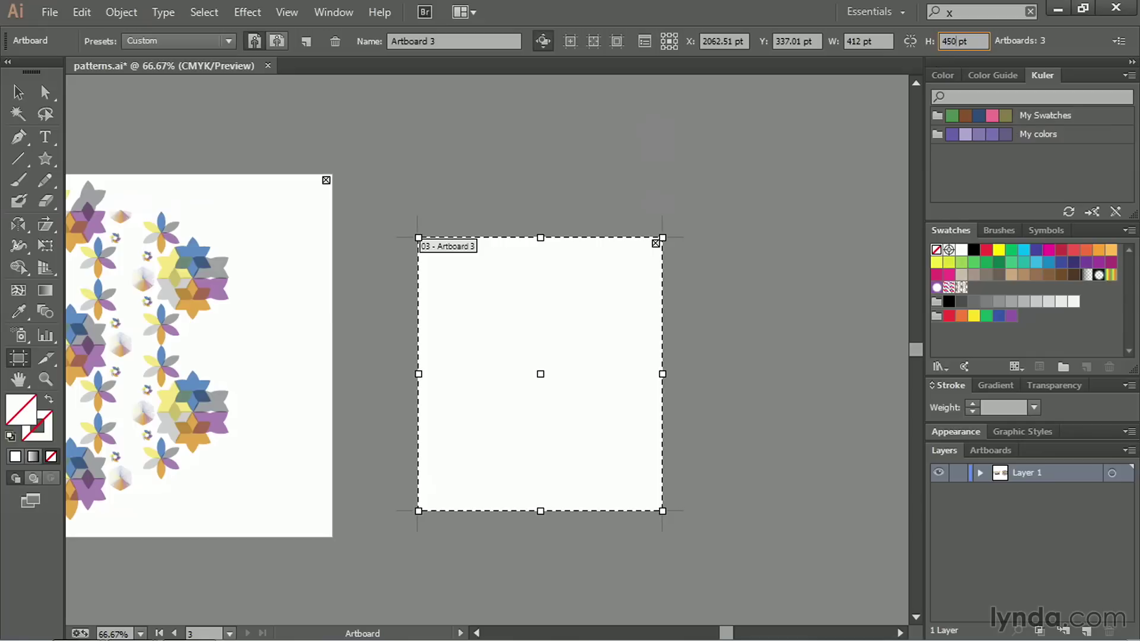
type("50 pt")
key("Return")
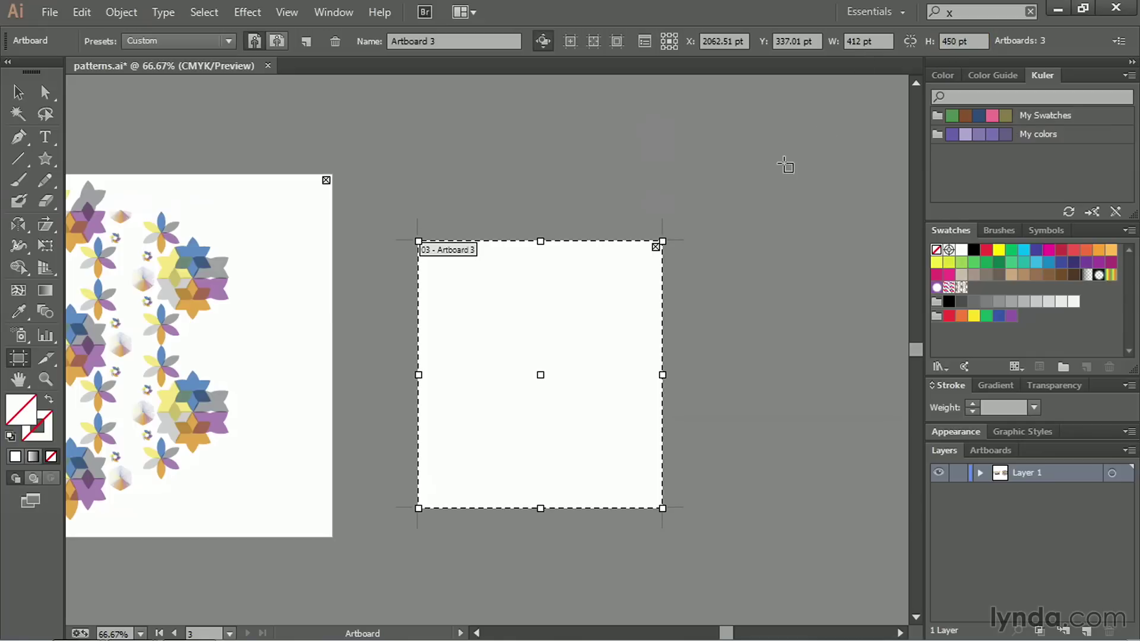
left_click(14, 89)
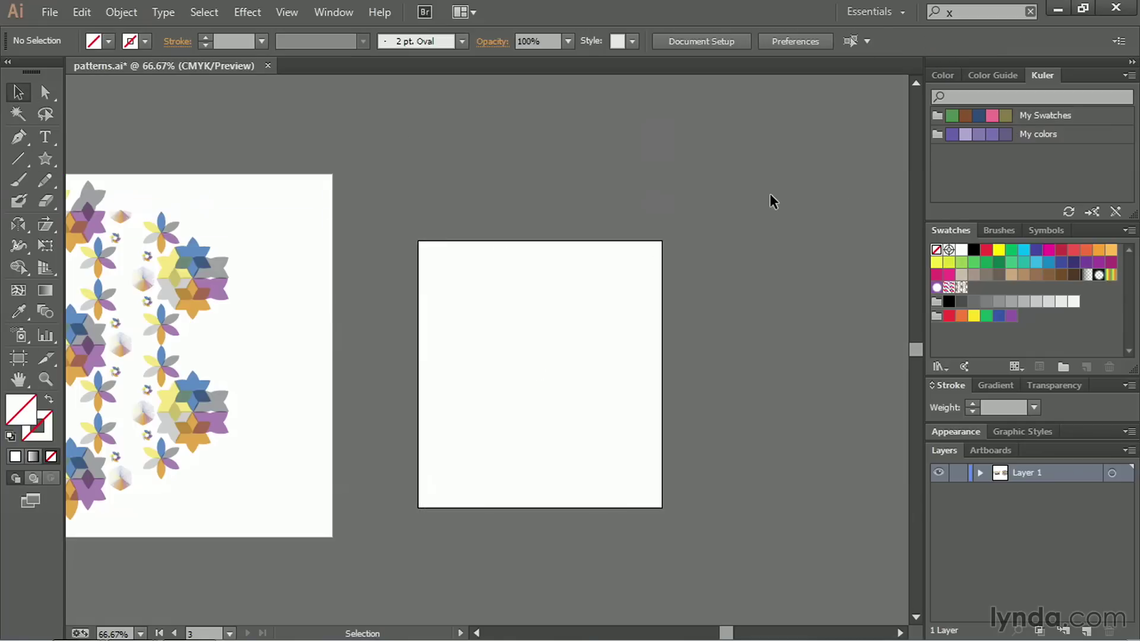
Delete the flower artwork group and cover Artboard 3 with a rectangle filled with Flower Pinwheels.
left_click(246, 289)
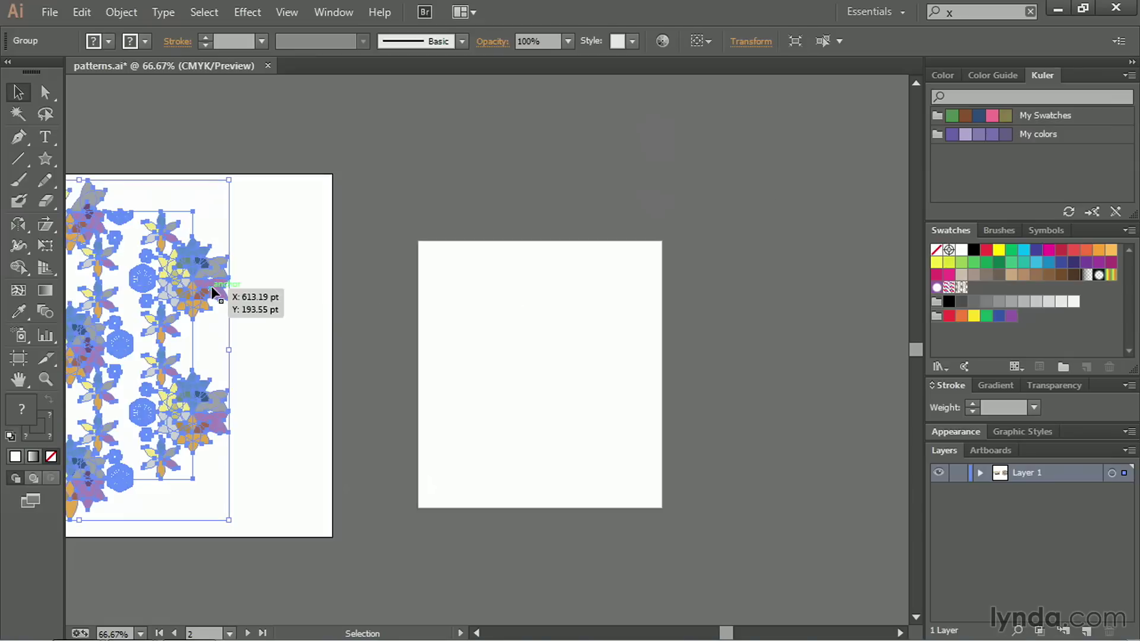
key("Delete")
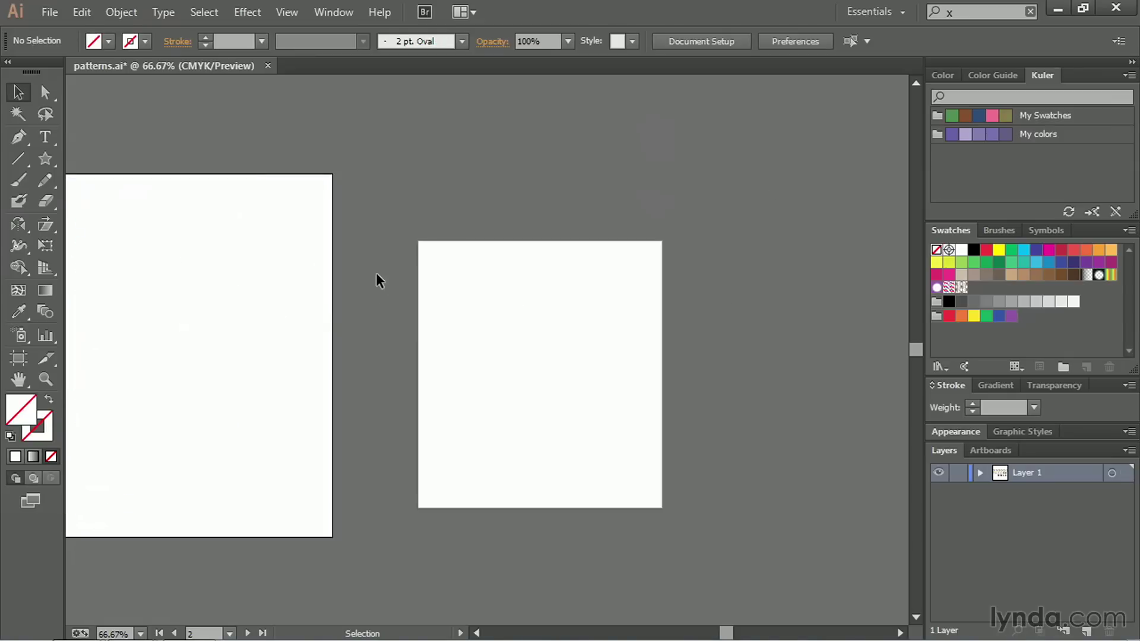
left_click_drag(41, 157, 86, 160)
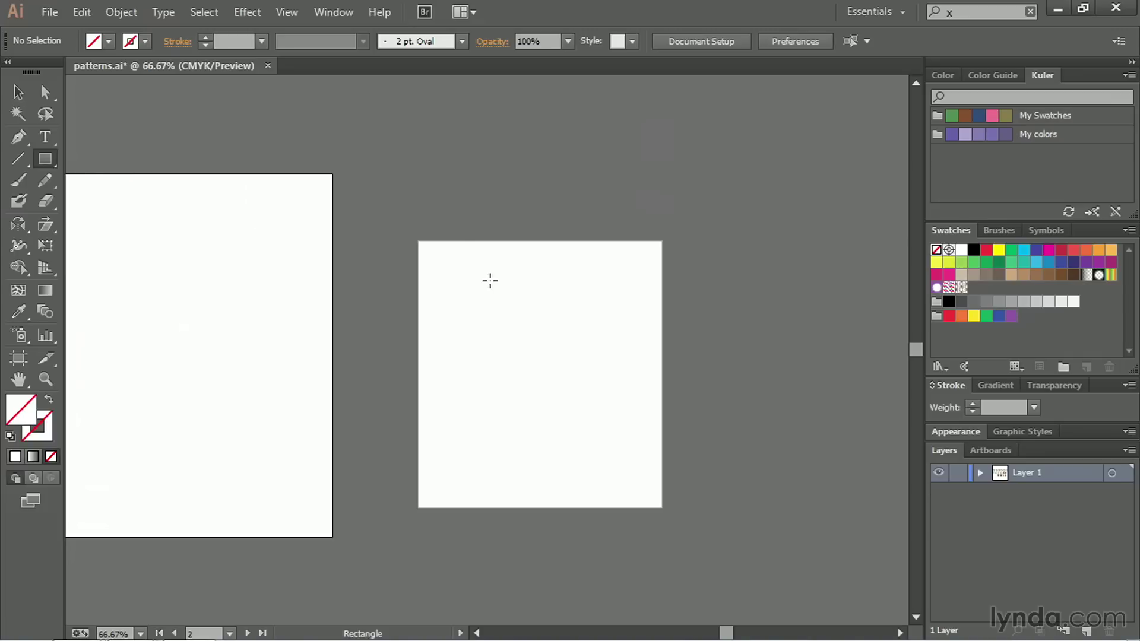
mouse_move(418, 240)
left_mouse_down()
mouse_move(444, 292)
mouse_move(622, 506)
mouse_move(661, 507)
left_mouse_up()
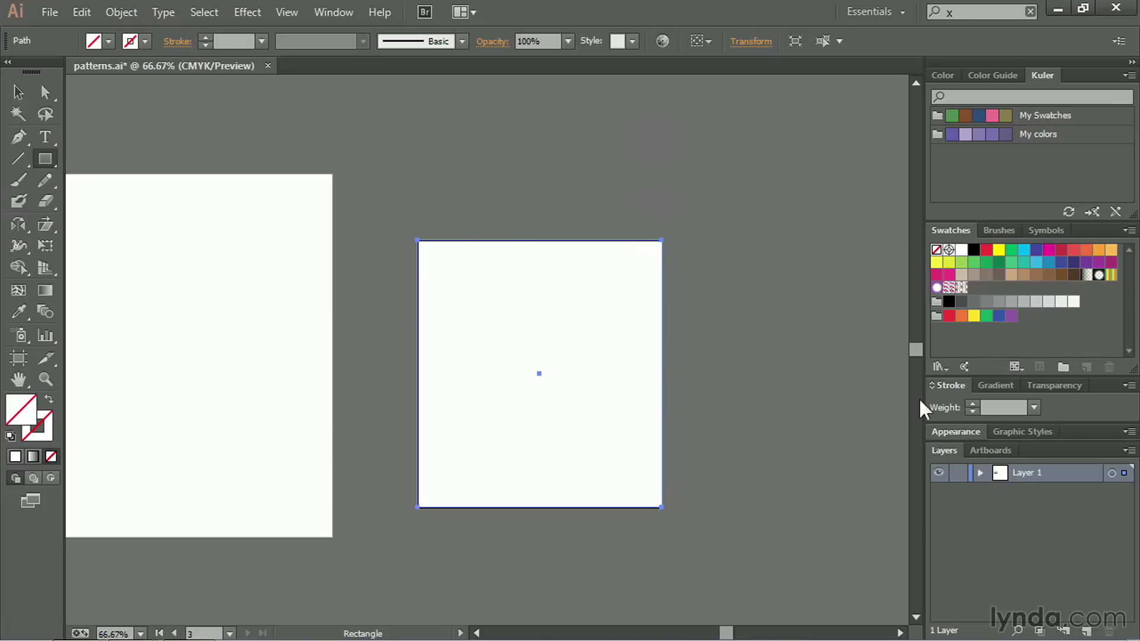
left_click(962, 288)
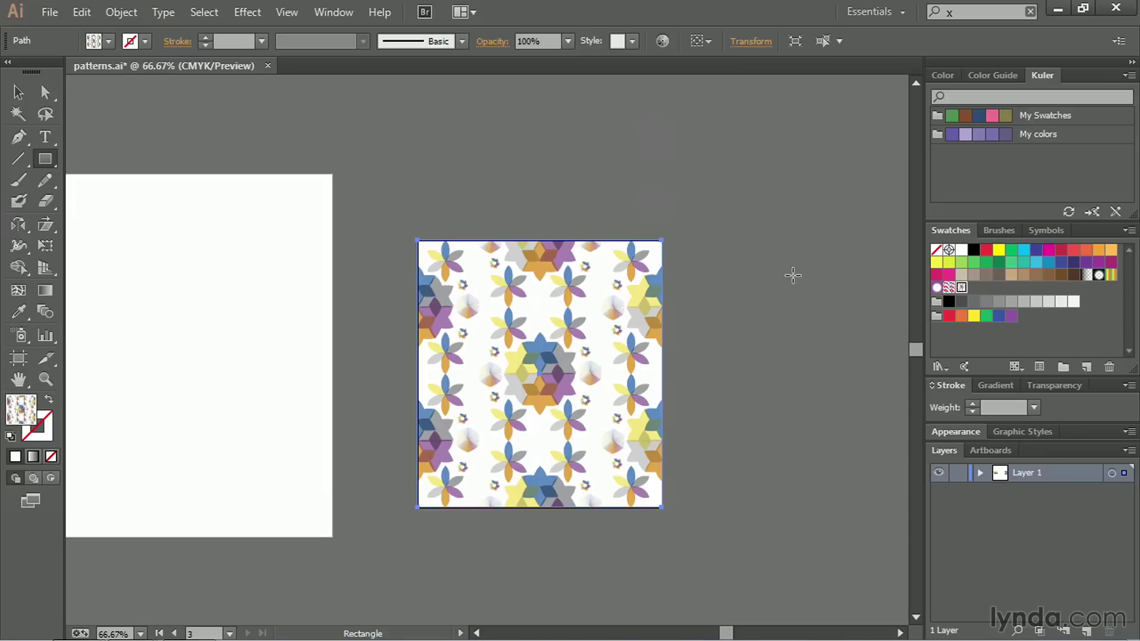
key("v")
left_click(749, 246)
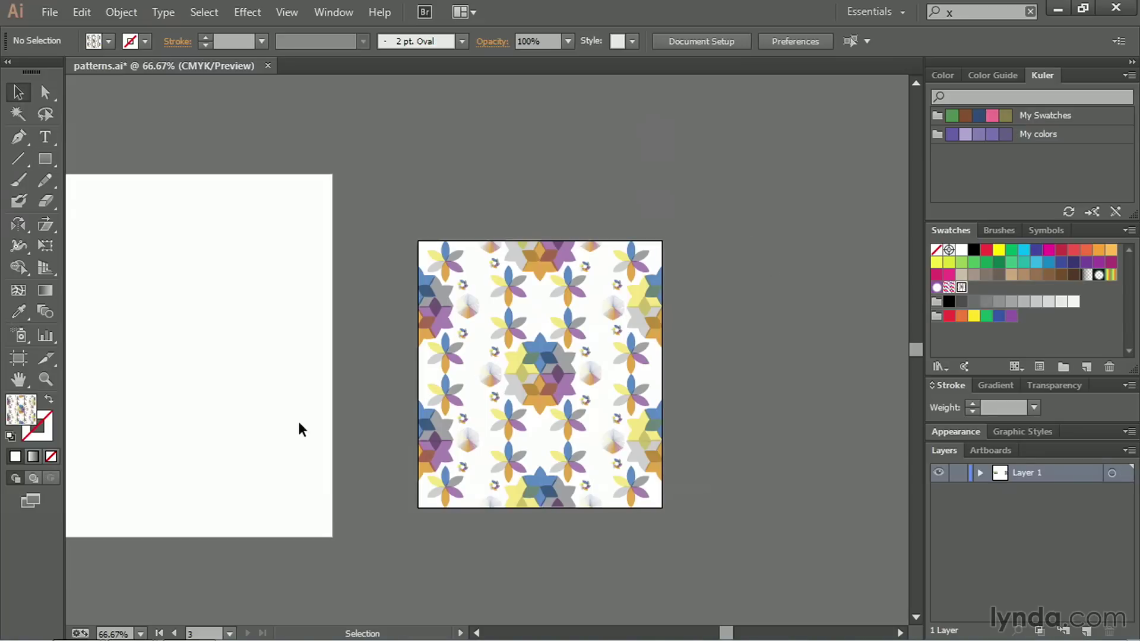
left_click(578, 397)
Alt-drag a copy of the pattern tile directly above the original.
key("a")
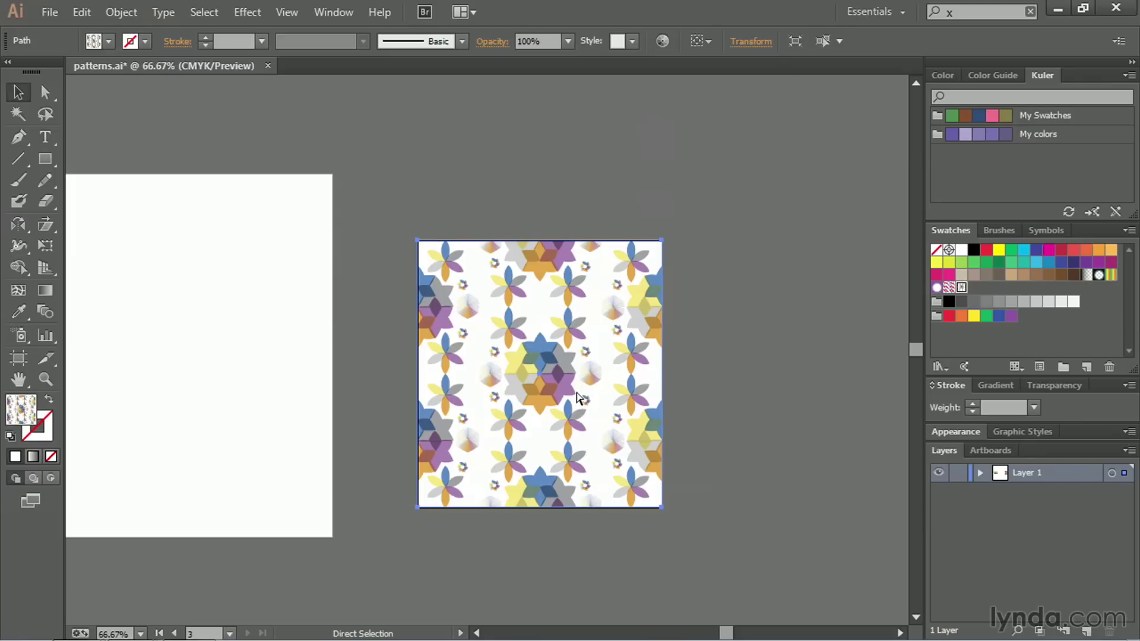
left_click_drag(443, 363, 447, 254)
left_click(778, 406)
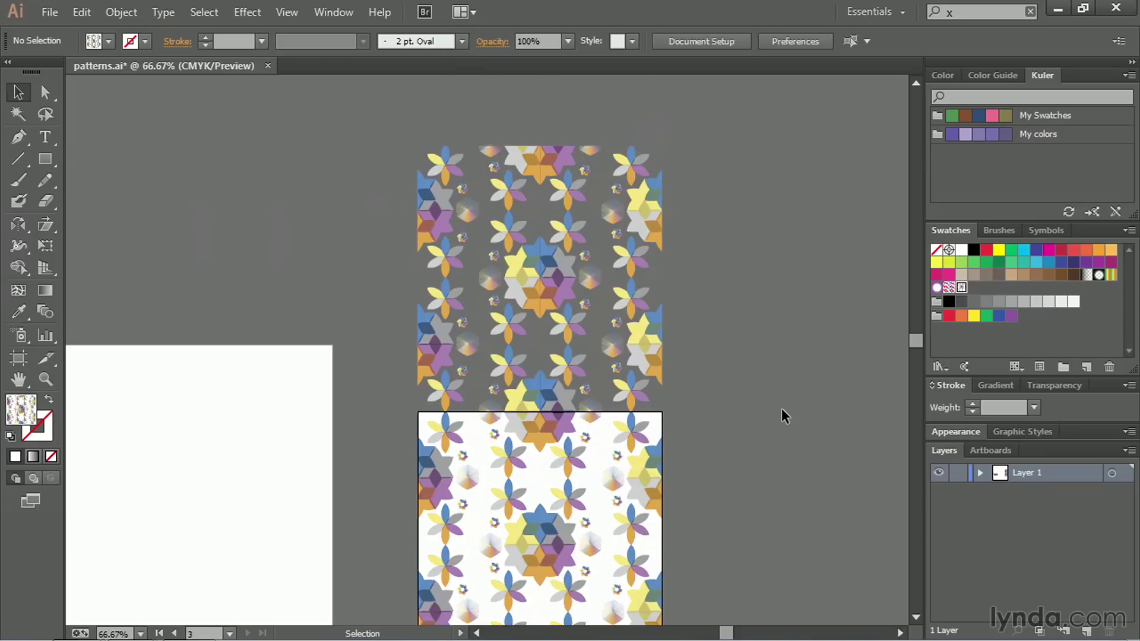
left_click_drag(758, 457, 430, 298)
Paste another copy of the tile butted against the original's right edge.
left_click(323, 223)
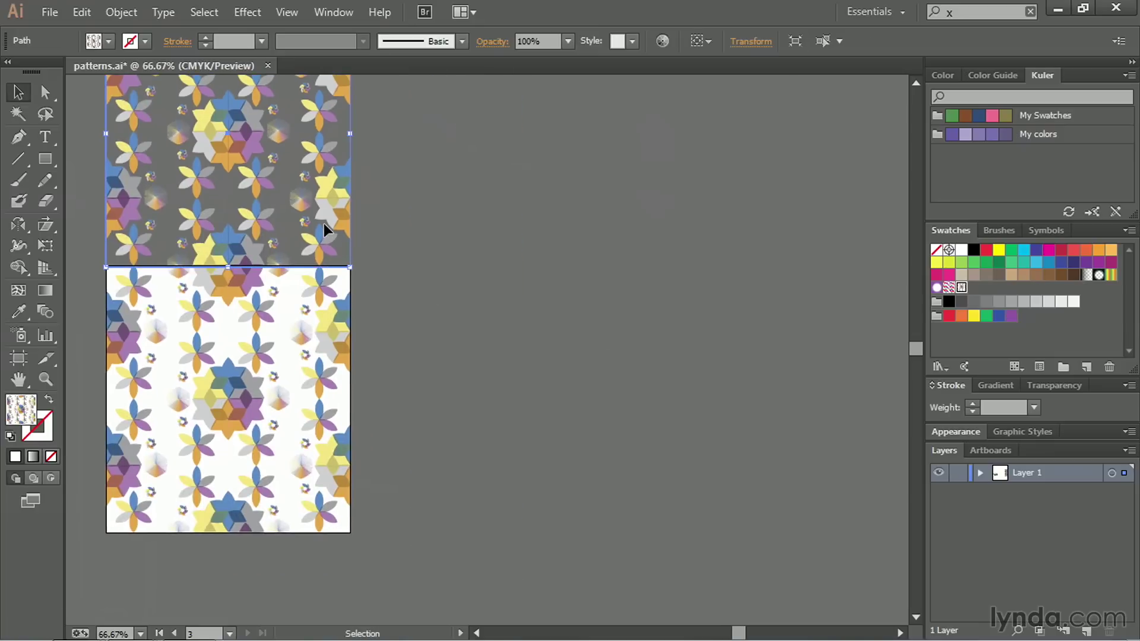
key("ctrl+c")
key("ctrl+v")
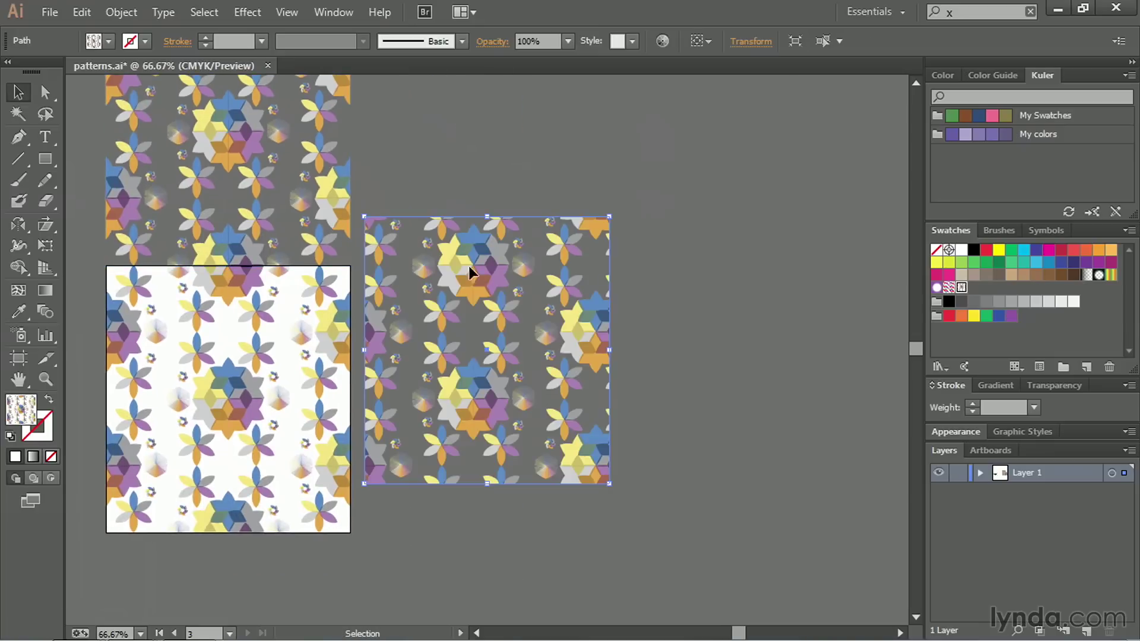
left_click_drag(475, 294, 461, 342)
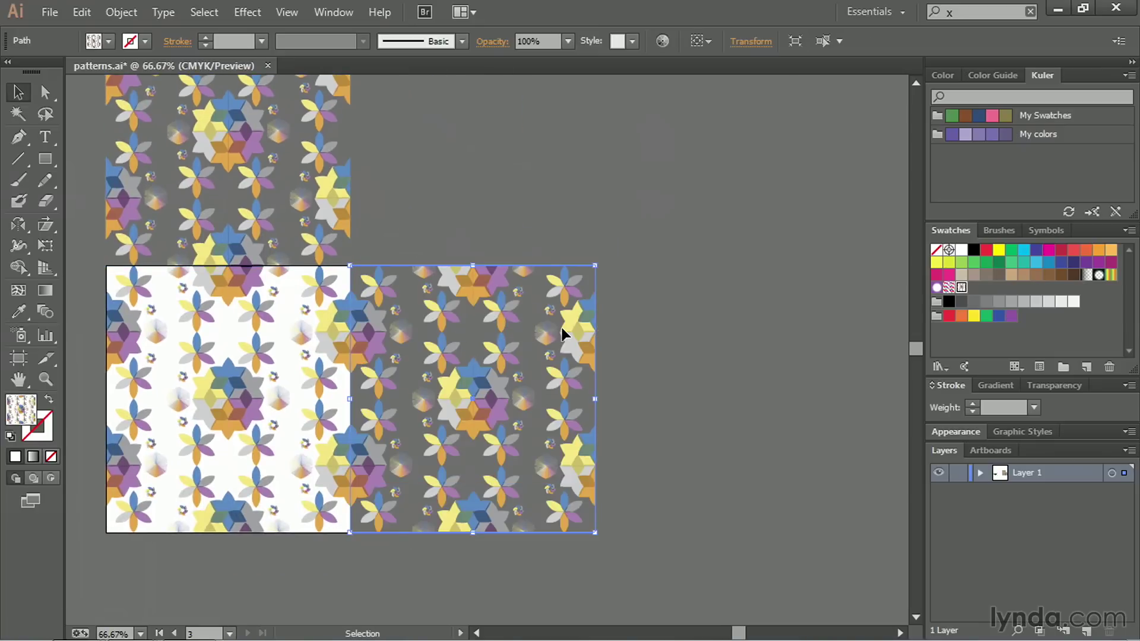
key("ctrl+shift+a")
Nudge a third copy into the diagonal corner, then delete all four pattern tiles.
left_click(442, 287)
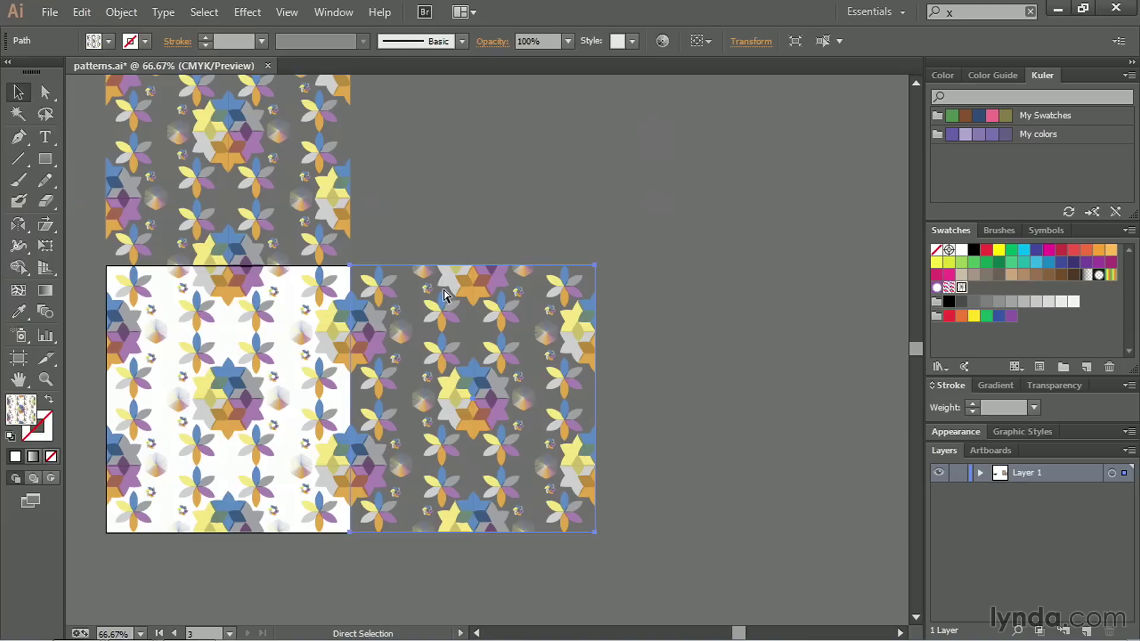
key("ctrl+v")
key("shift+Up")
key("shift+Up")
key("shift+Up")
key("shift+Up")
key("shift+Up")
key("shift+Up")
key("shift+Up")
key("shift+Up")
key("shift+Up")
key("shift+Up")
key("shift+Up")
key("shift+Up")
key("shift+Up")
key("shift+Up")
key("shift+Up")
key("shift+Up")
key("shift+Up")
key("shift+Up")
key("shift+Up")
key("shift+Up")
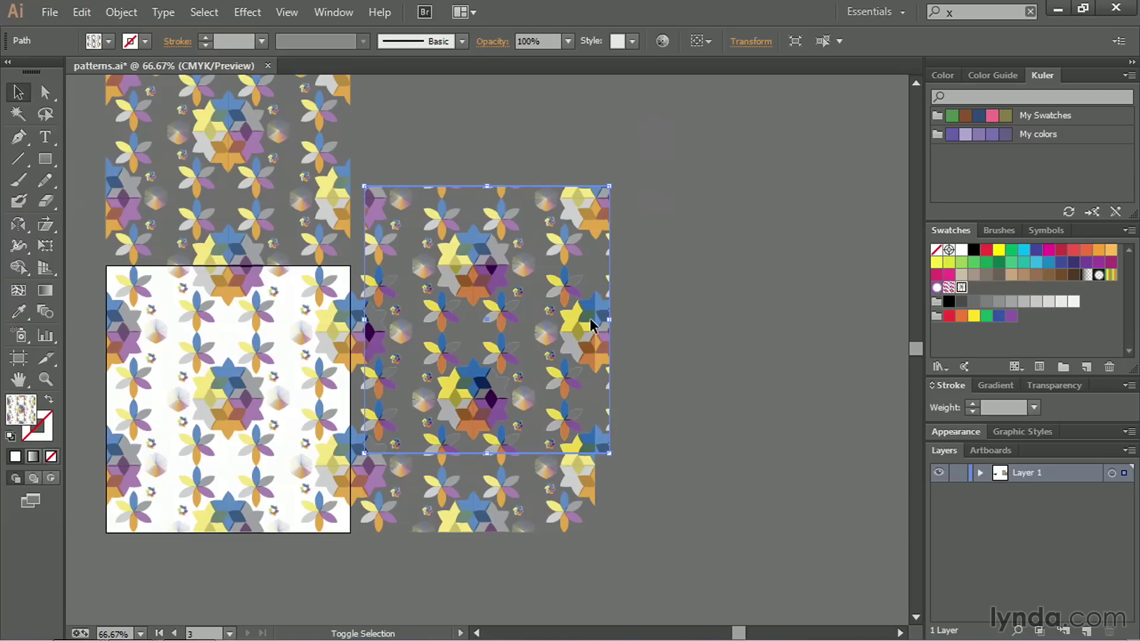
key("shift+Up")
key("shift+Up")
key("shift+Up")
key("shift+Up")
key("shift+Up")
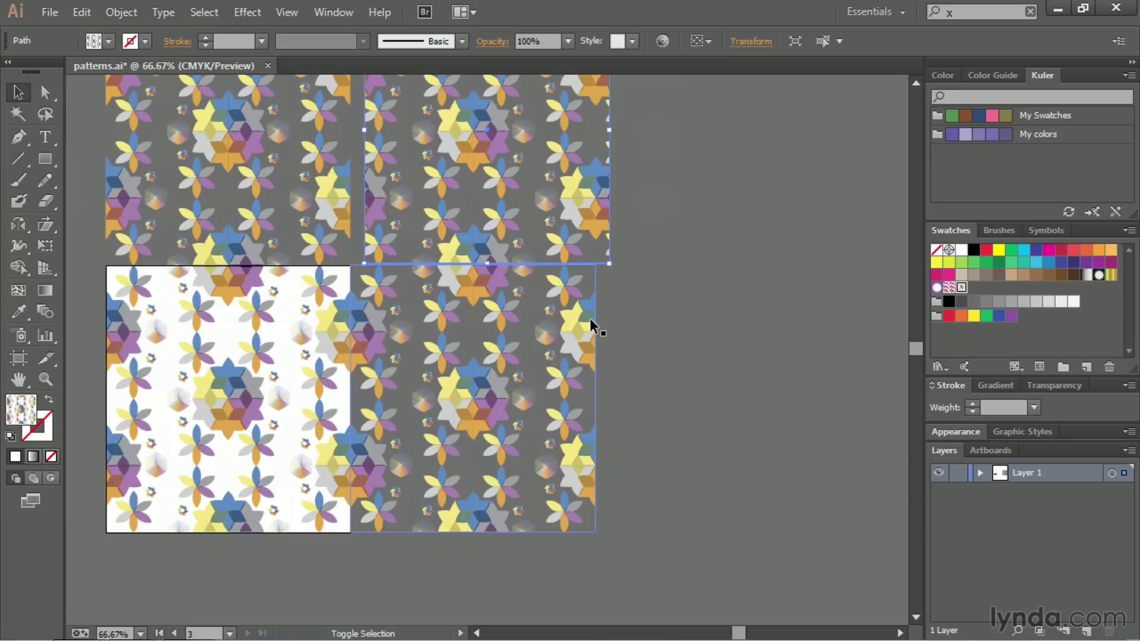
key("Left")
key("Left")
key("Left")
key("Left")
key("Left")
key("Left")
key("Left")
key("Left")
key("Left")
key("Left")
key("Left")
key("Left")
key("Left")
key("Left")
key("Left")
key("Left")
key("Left")
key("Left")
key("Left")
key("Left")
key("Left")
key("Left")
key("Left")
key("Left")
key("Left")
key("Left")
key("Left")
key("Left")
key("Left")
key("Left")
key("Left")
key("Left")
key("Left")
key("Left")
key("Left")
key("Left")
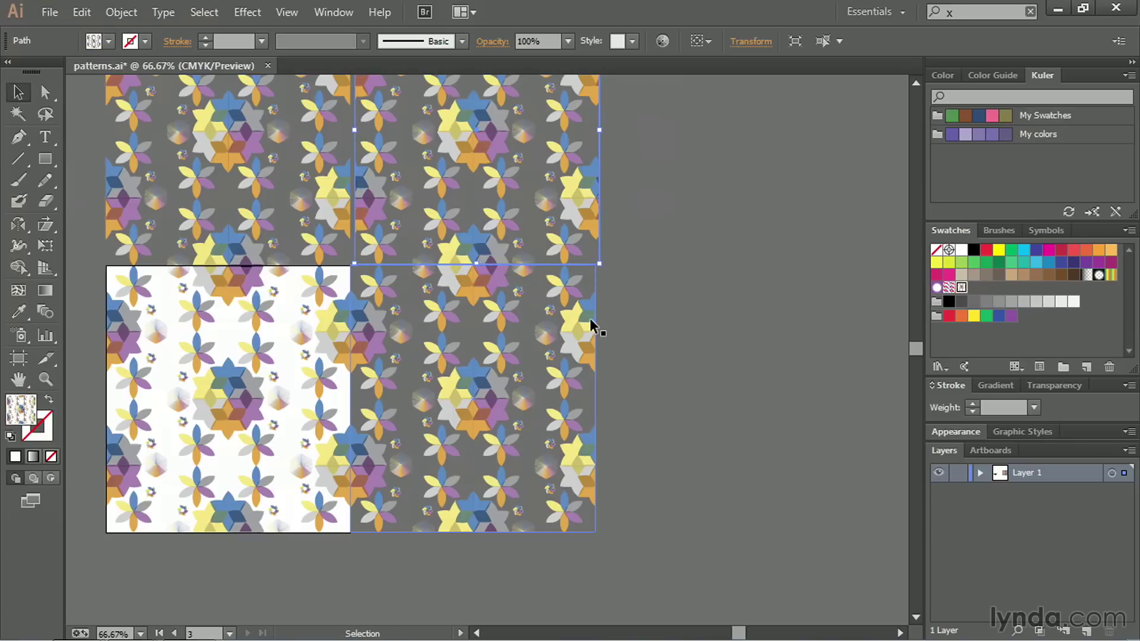
left_click(706, 309)
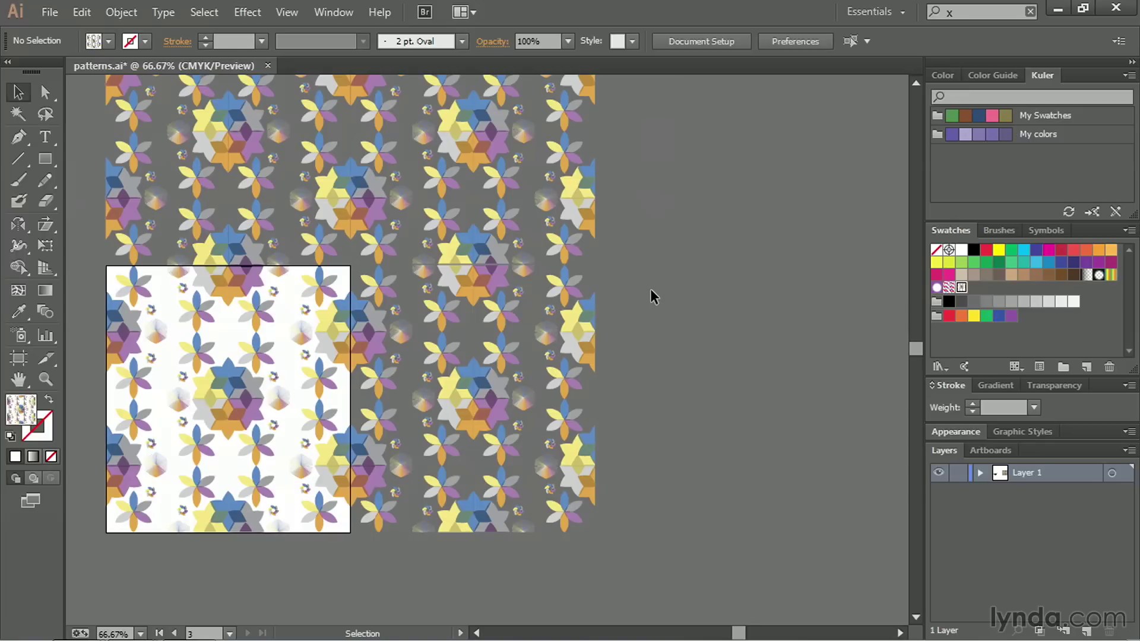
left_click_drag(653, 187, 203, 560)
key("Delete")
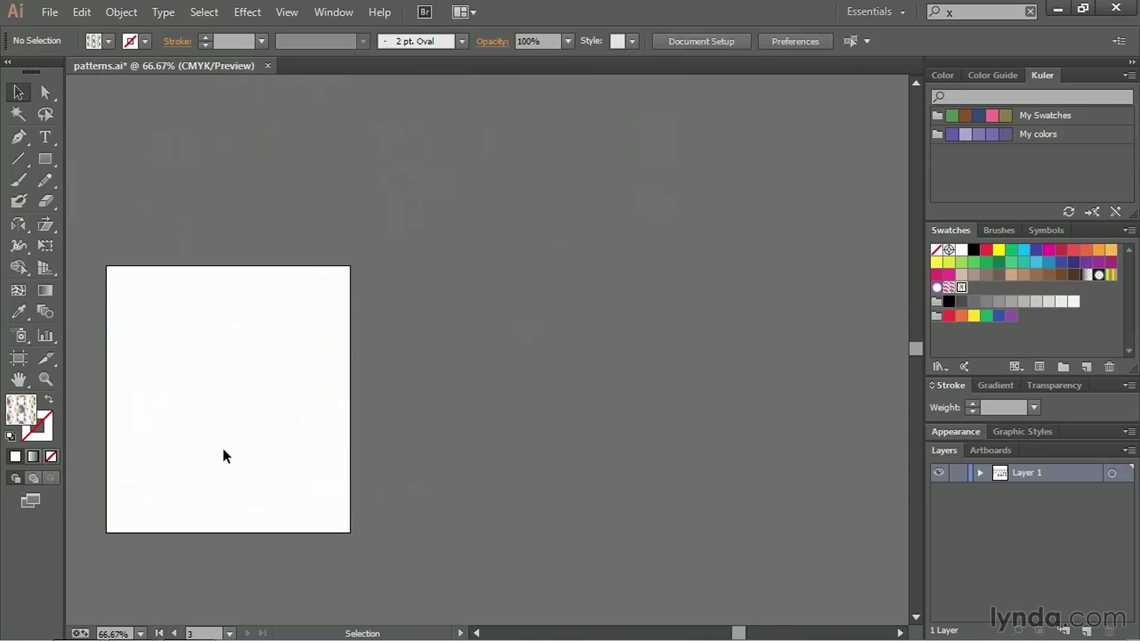
Fit the artboard, zoom out to 66.67%, and pan to the hexagon and flower samples artboard.
key("ctrl+0")
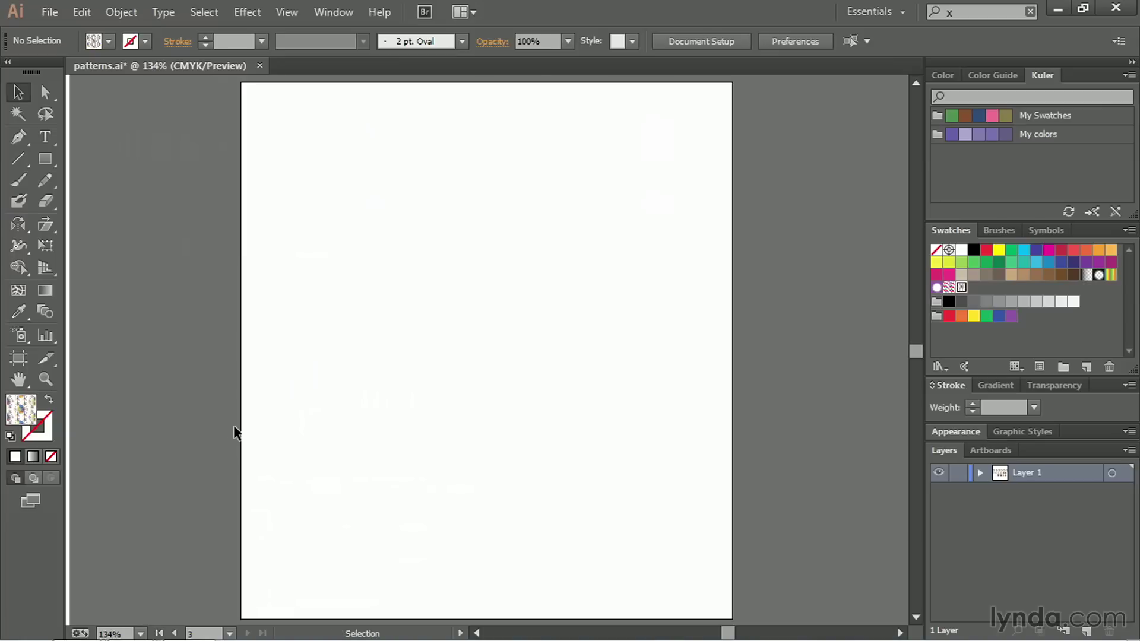
key("ctrl+minus")
key("ctrl+minus")
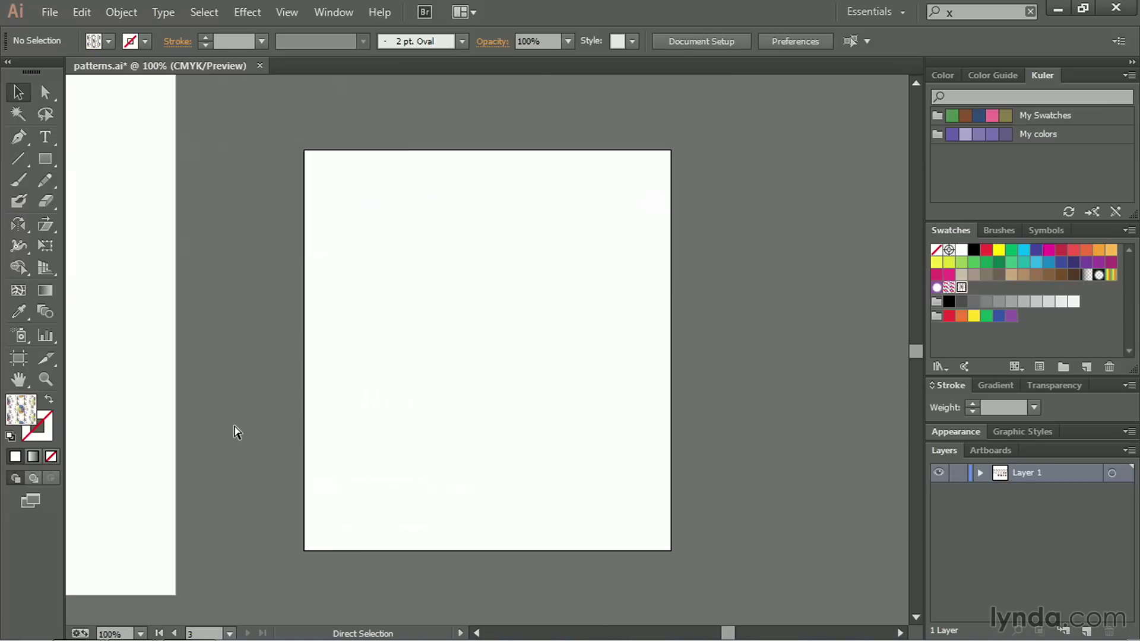
left_click_drag(208, 318, 764, 386)
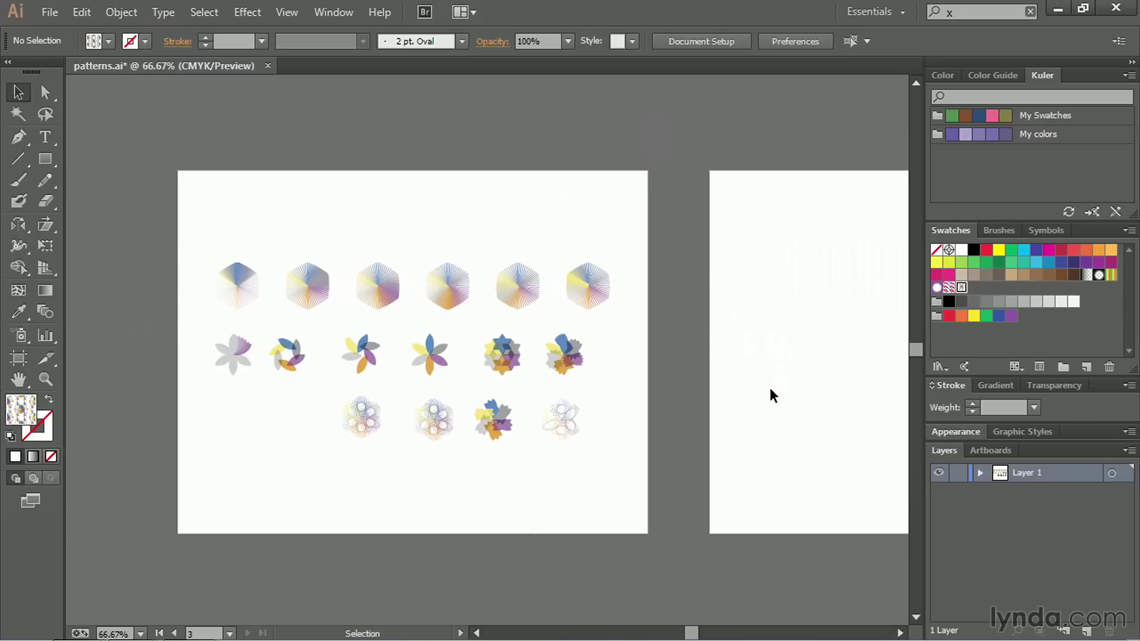